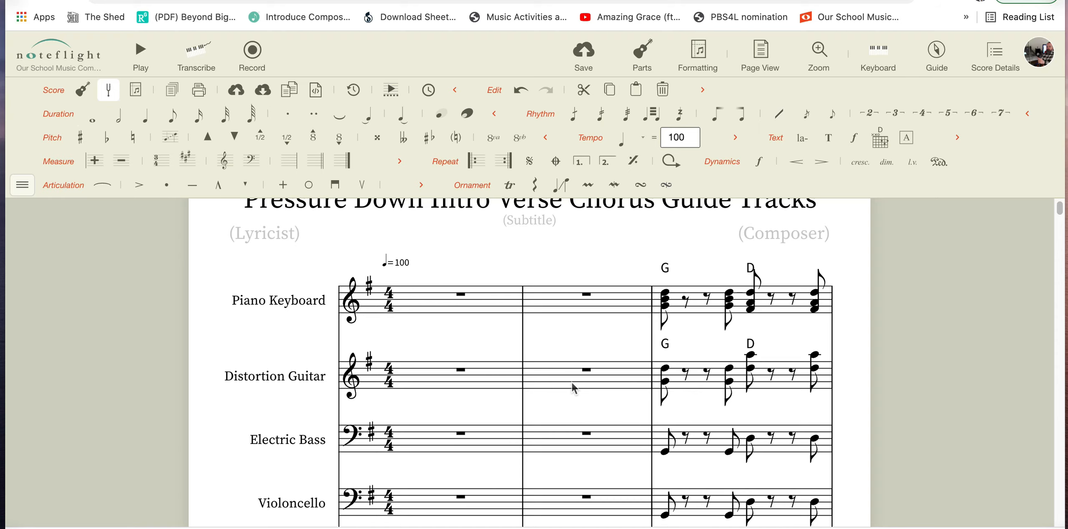
Look through the instrument staves on the score's first page, from Piano Keyboard down to Drums.
scroll(500, 424, "down", 3)
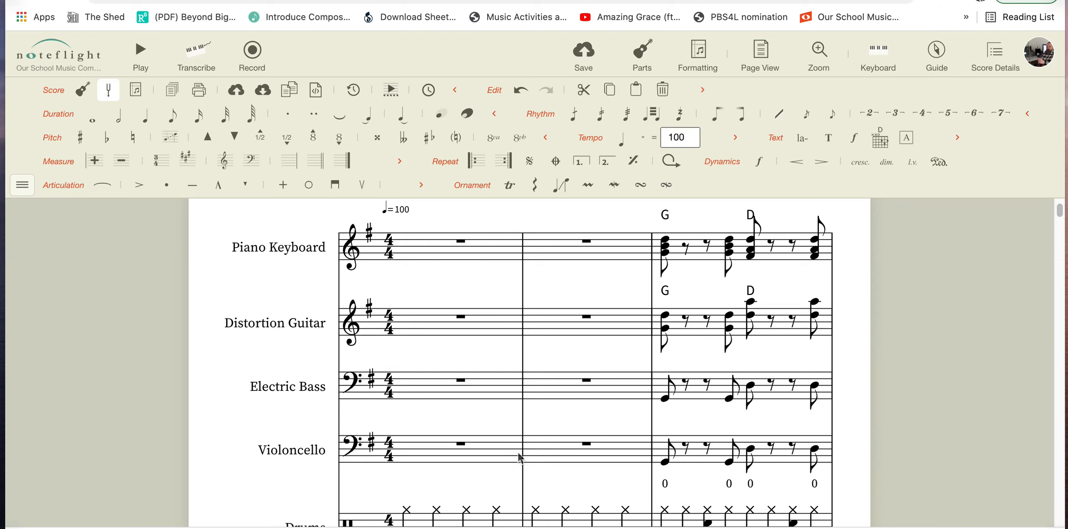
scroll(576, 451, "down", 6)
scroll(570, 430, "up", 7)
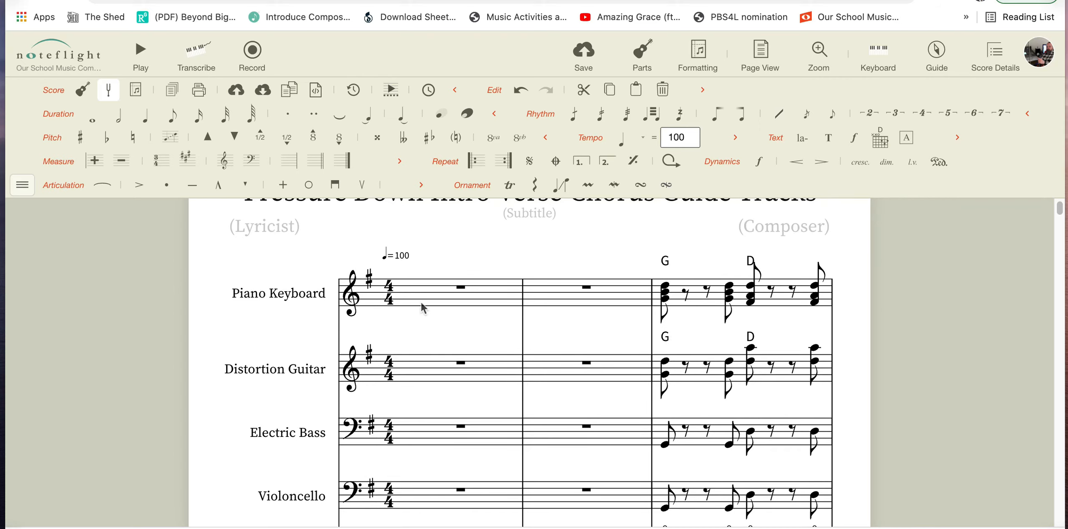
scroll(421, 302, "up", 2)
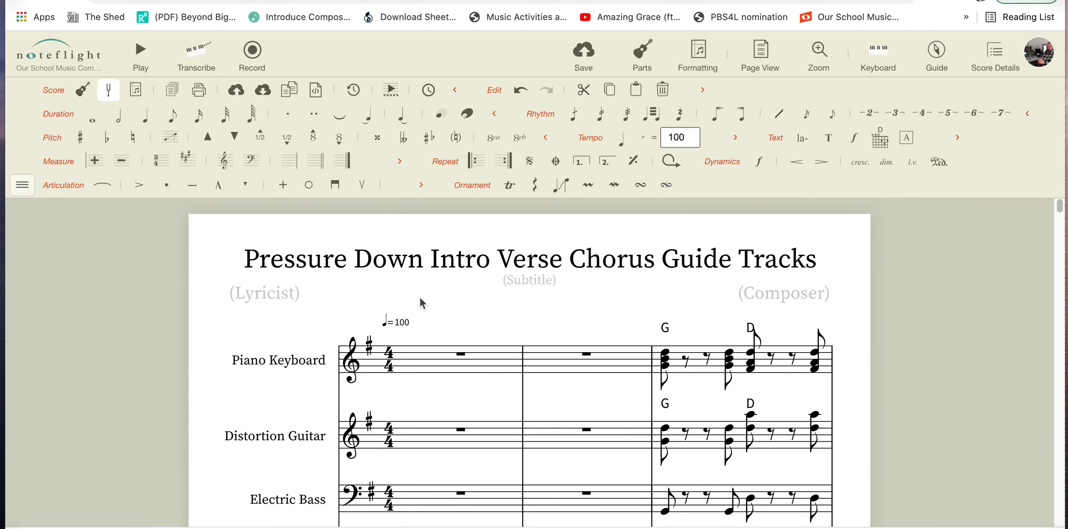
scroll(413, 369, "down", 1)
scroll(414, 370, "down", 6)
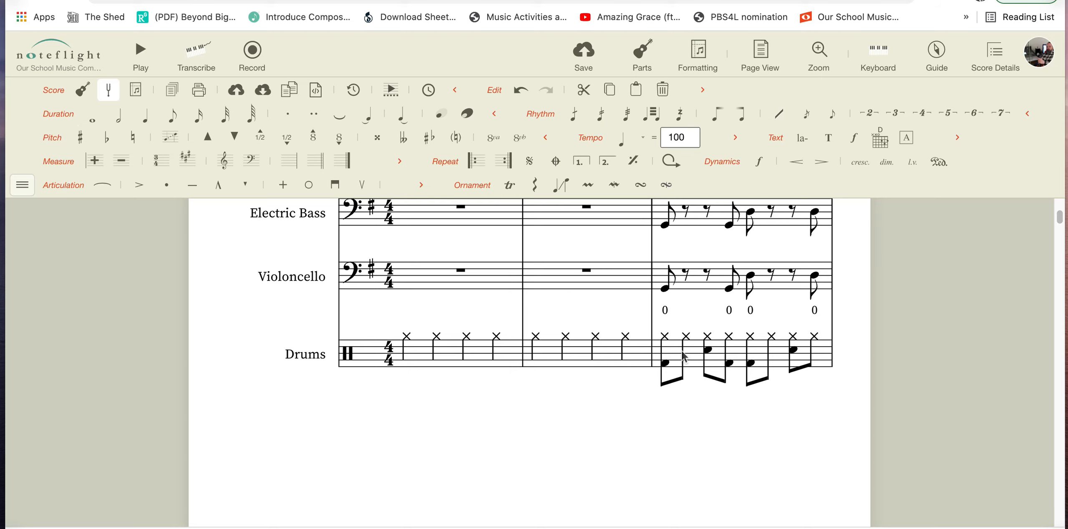
scroll(684, 357, "up", 5)
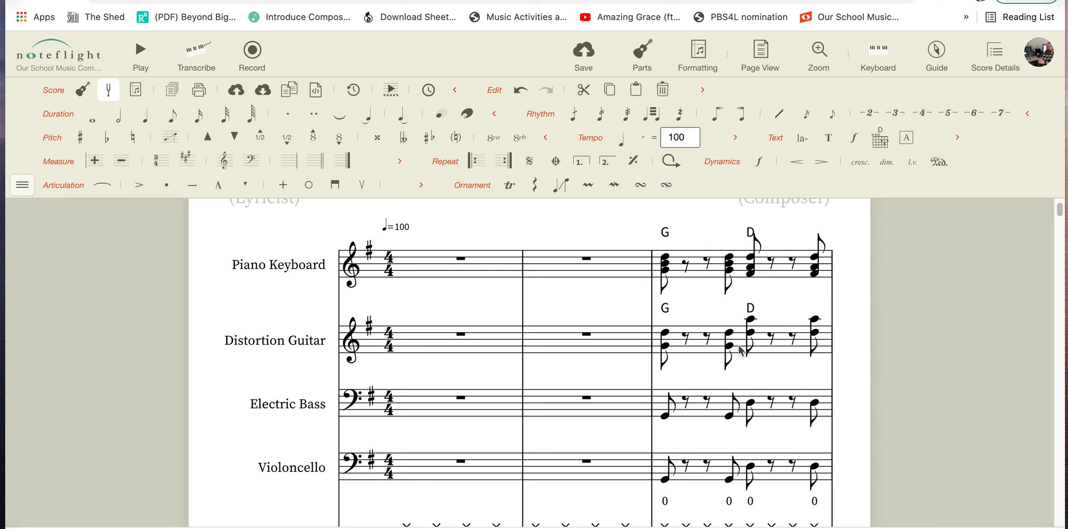
scroll(739, 346, "down", 3)
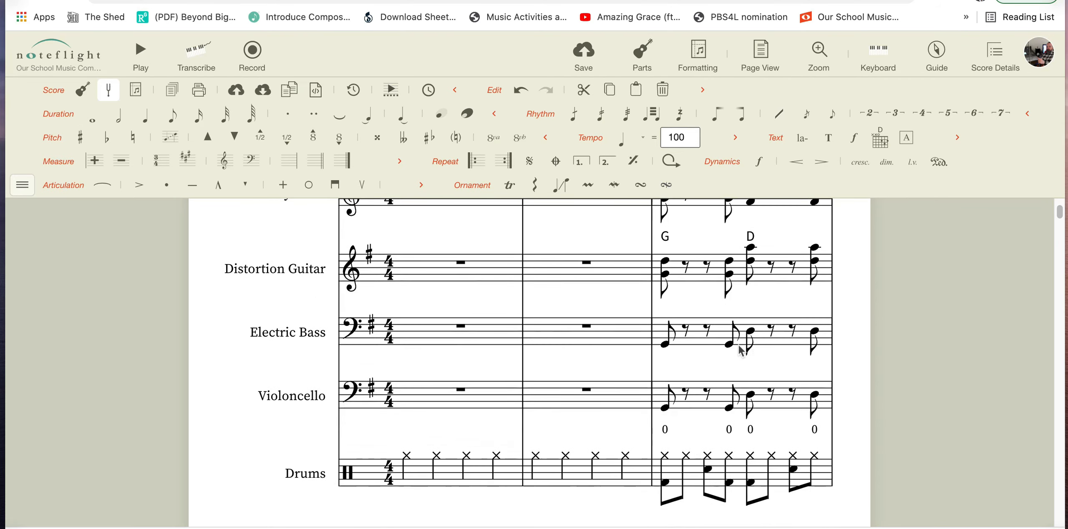
scroll(738, 350, "up", 1)
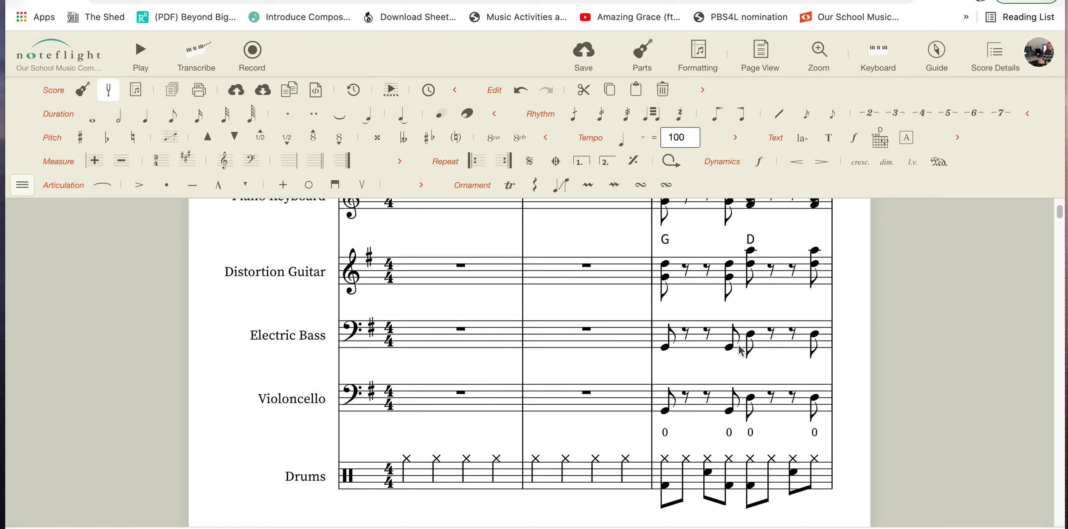
scroll(739, 352, "up", 3)
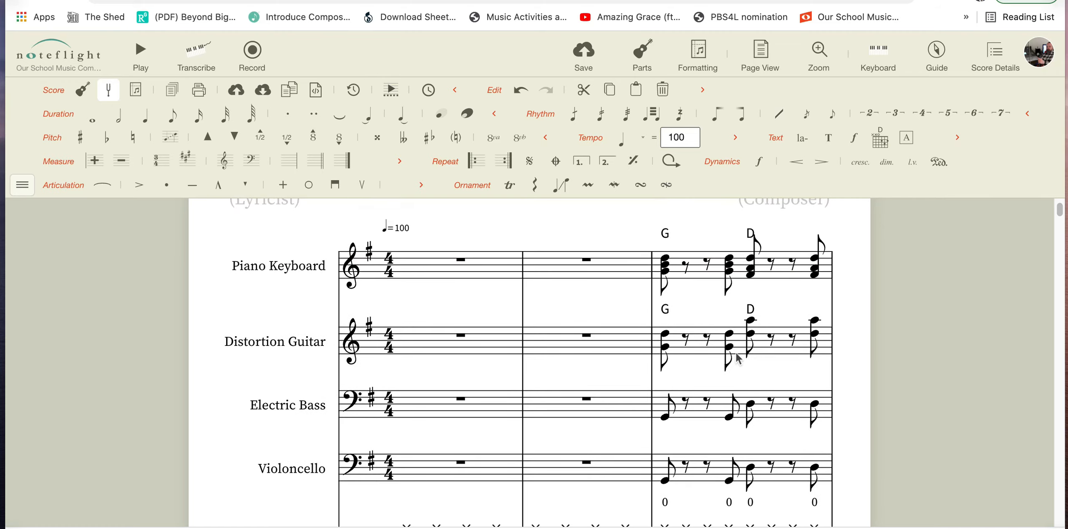
scroll(736, 358, "down", 3)
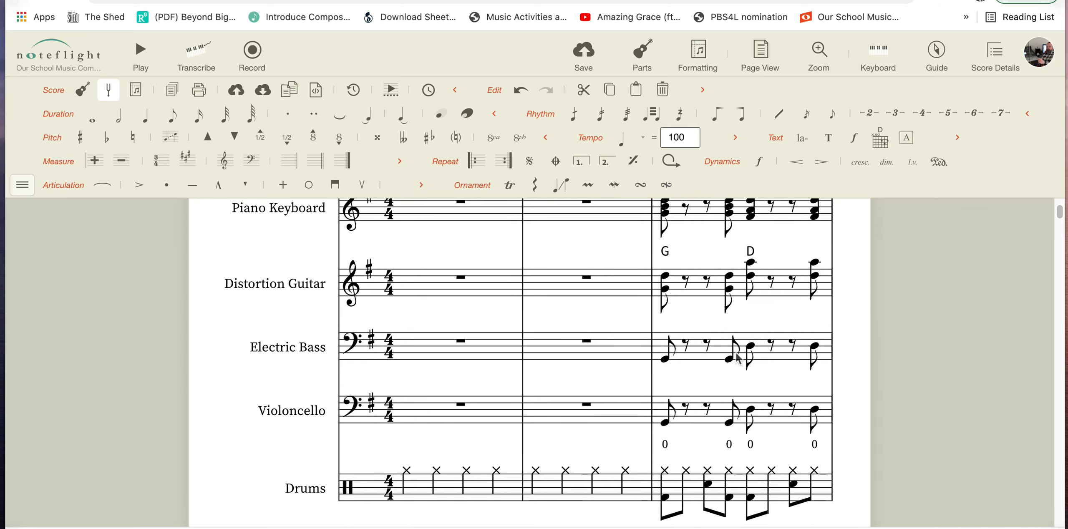
Start playback from the first Electric Bass measure and clear the measure selection.
left_click(399, 349)
key("space")
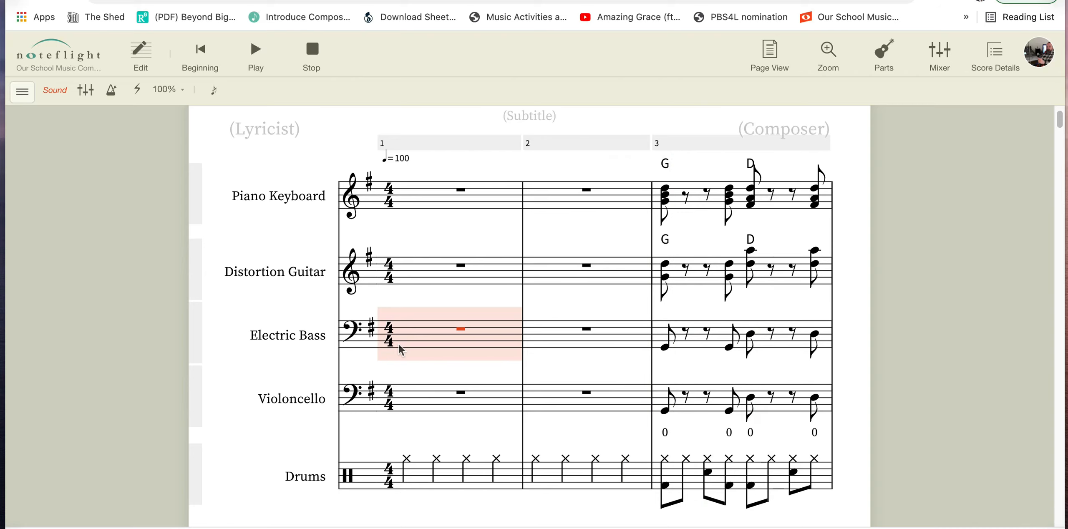
left_click(861, 362)
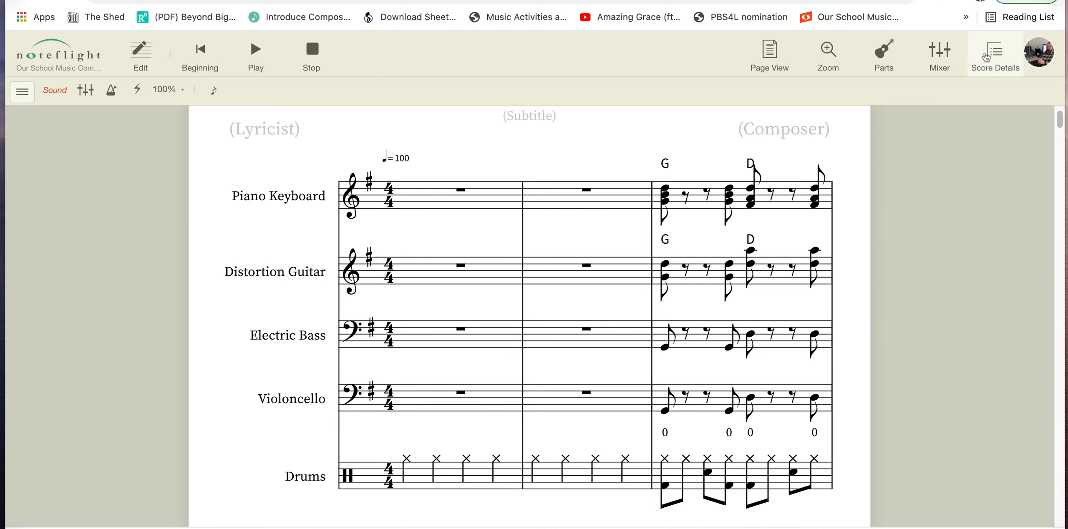
Open the score's sharing settings and allow members to view, comment, or edit.
left_click(997, 62)
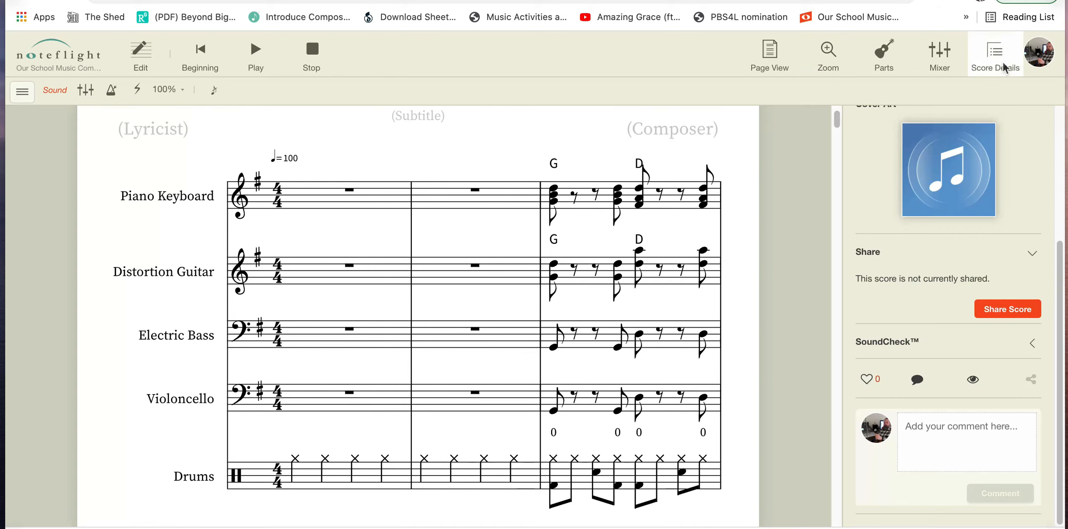
left_click(1017, 308)
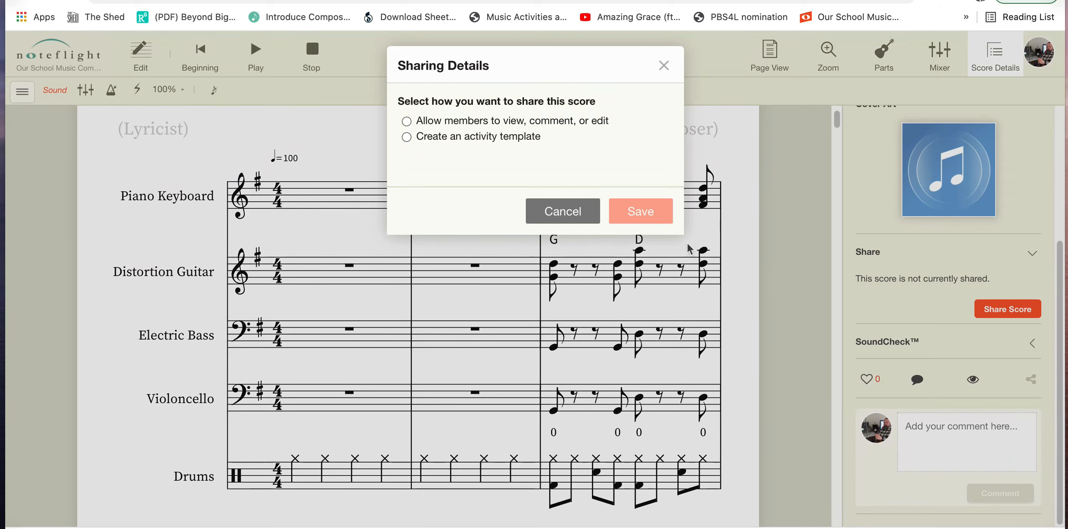
left_click(407, 121)
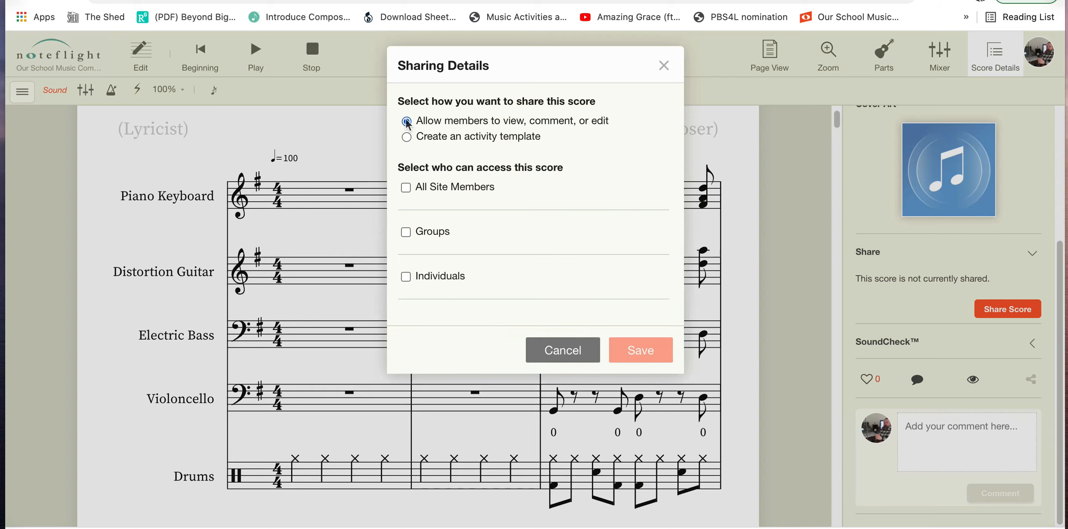
Try sharing with groups by looking up "Santa", and turn group sharing off without choosing a group.
left_click(406, 232)
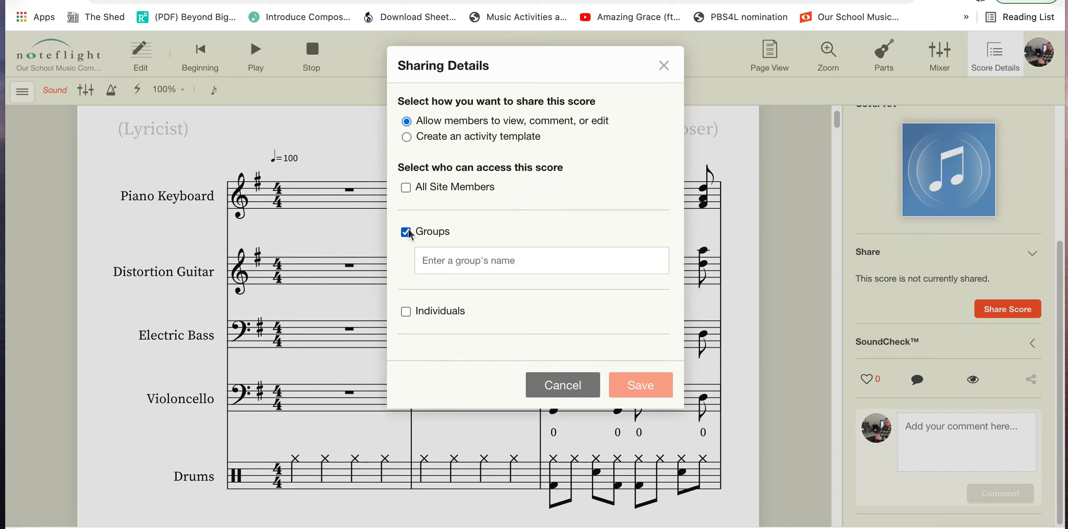
left_click(464, 260)
type("S")
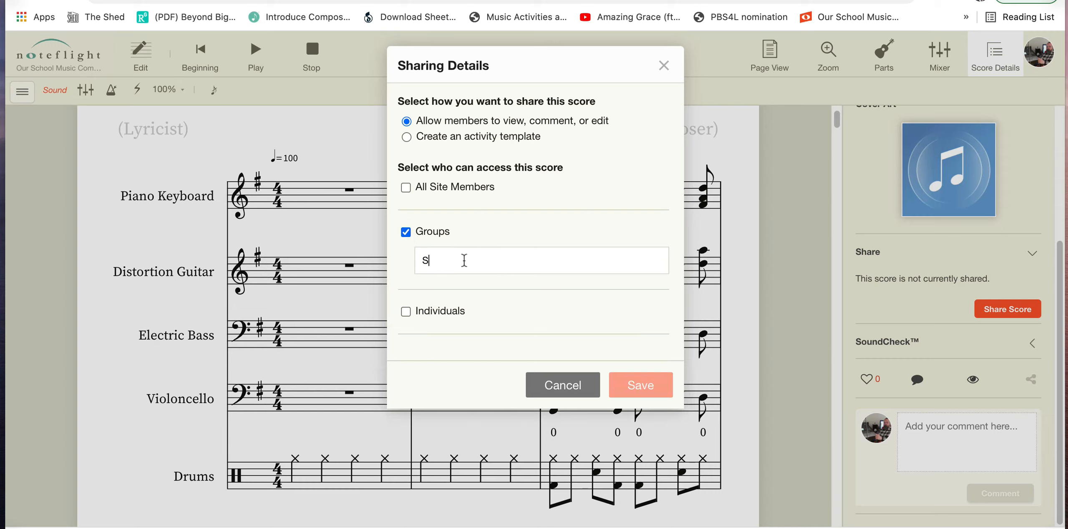
type("anta")
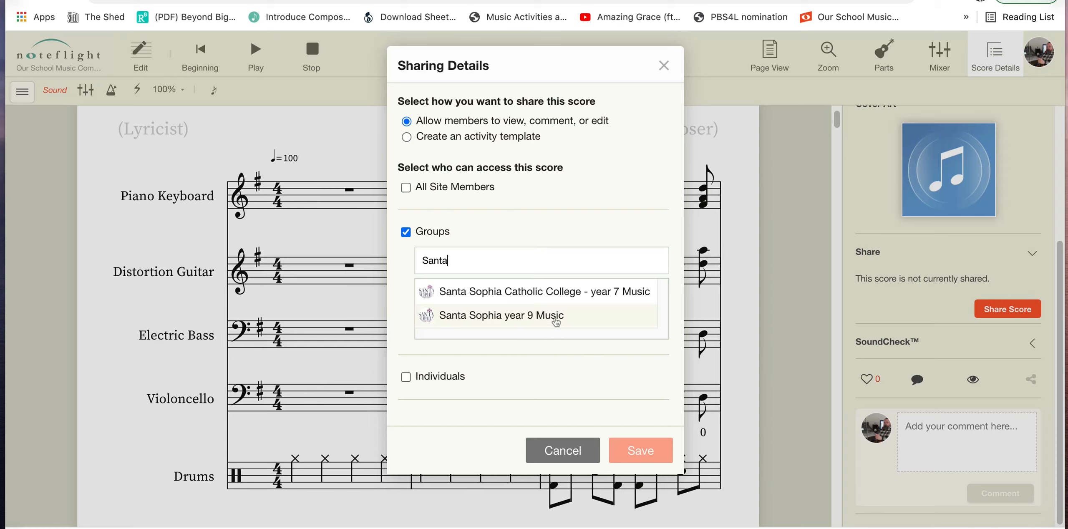
left_click(407, 233)
Enable sharing with individuals, look up the student's username, and add the student to the access list.
left_click(405, 277)
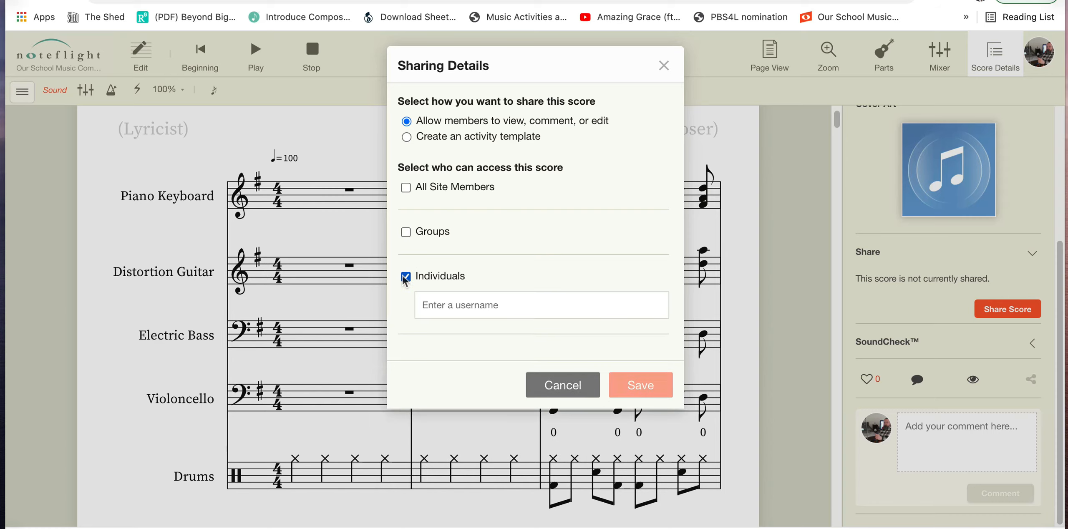
left_click(481, 306)
type("Blog")
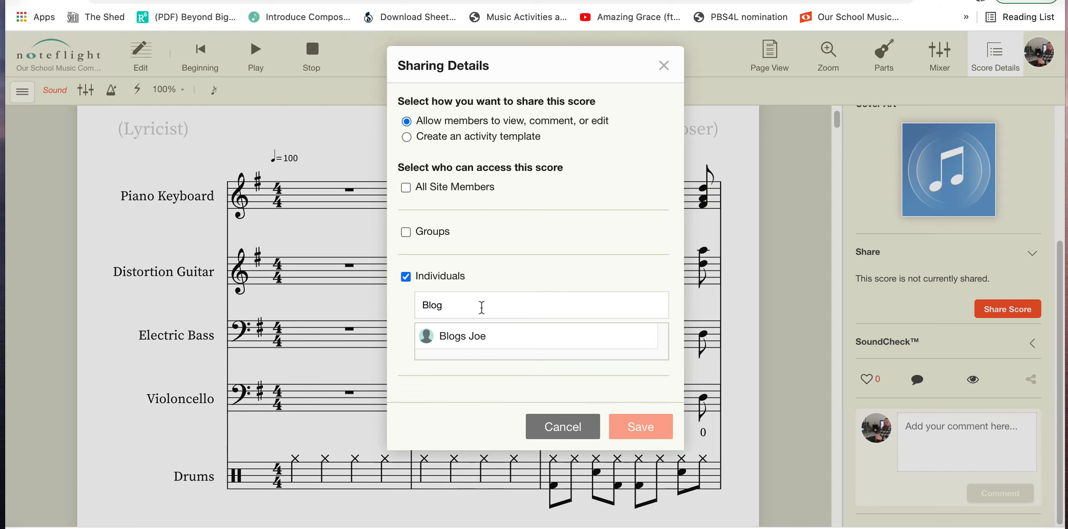
left_click(498, 334)
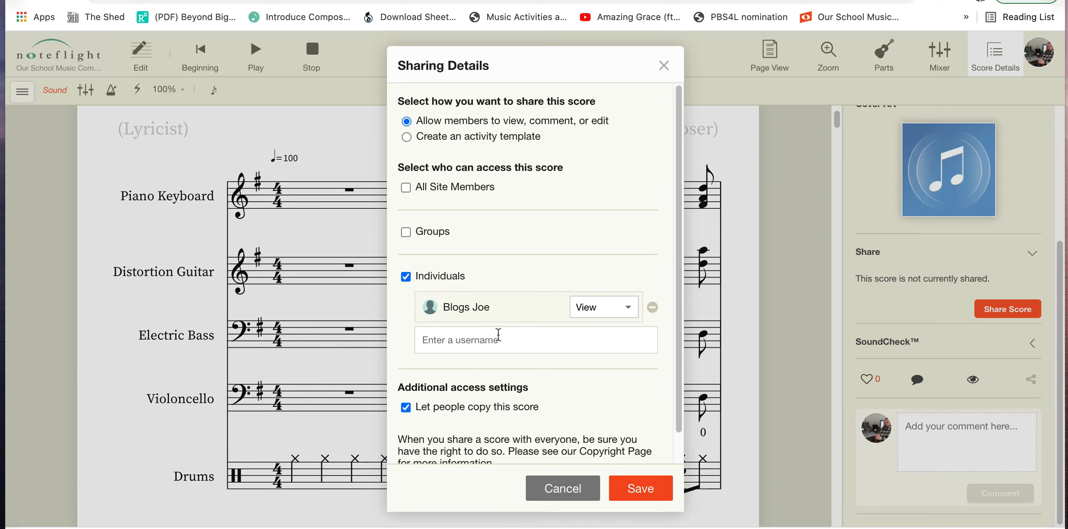
Review the added individual's permission options, keep View access and score copying allowed, and save the sharing settings.
left_click(630, 303)
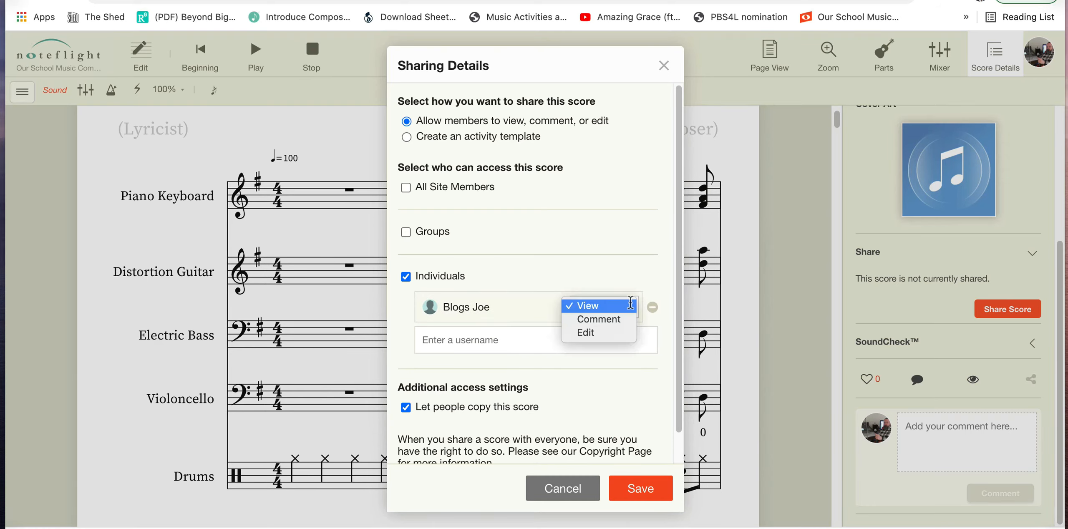
left_click(615, 282)
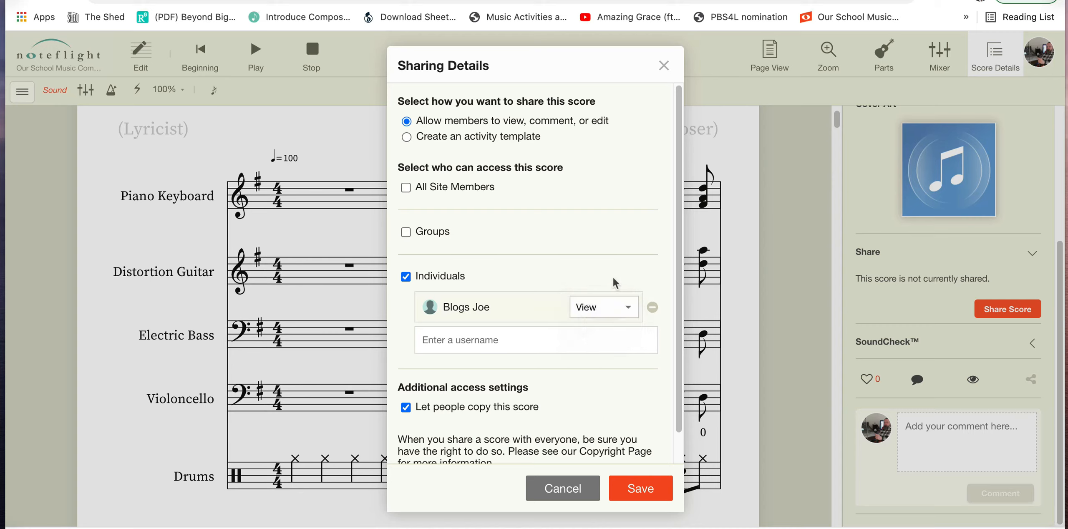
left_click(627, 307)
left_click(627, 305)
left_click(405, 407)
left_click(405, 408)
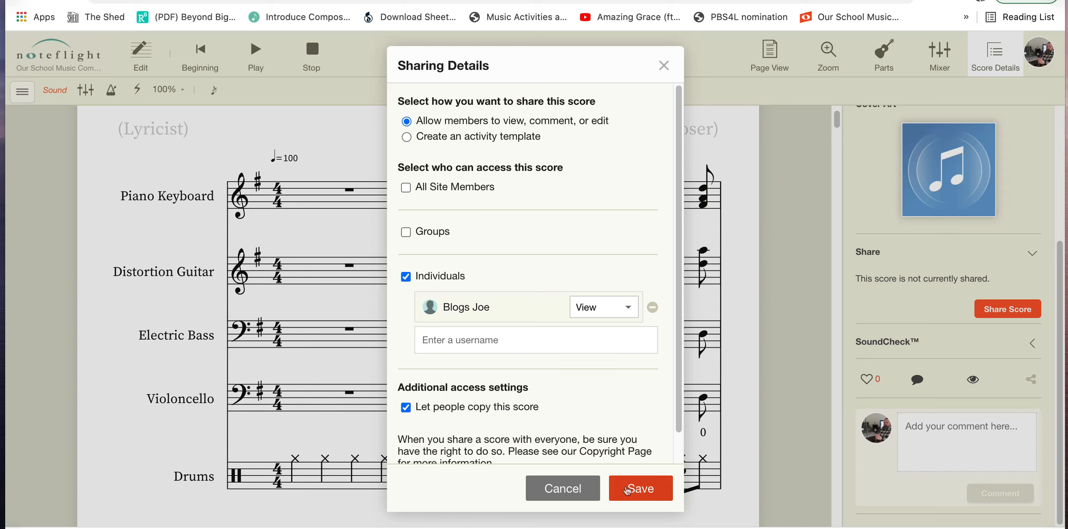
left_click(631, 492)
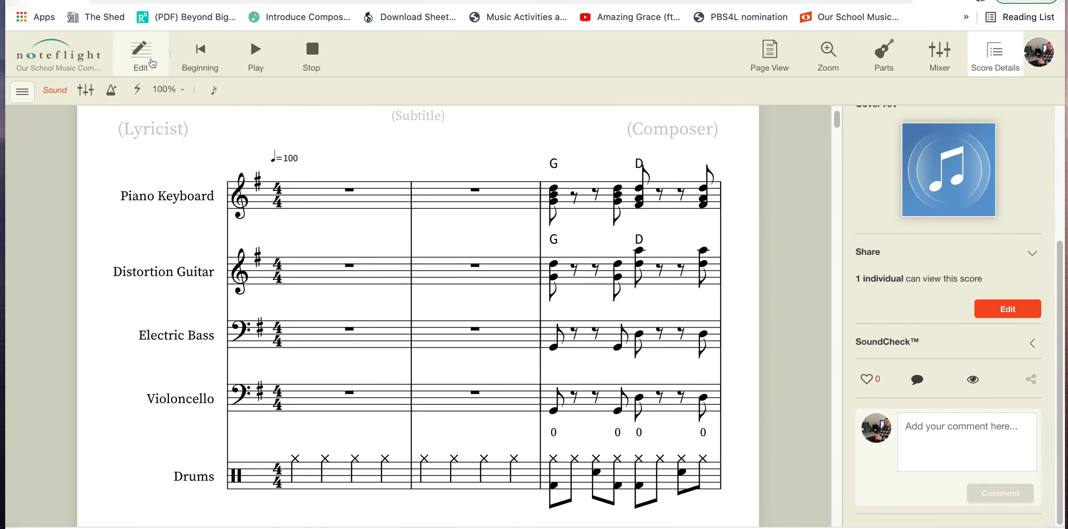
Return to editing mode and save the score before leaving it.
left_click(151, 62)
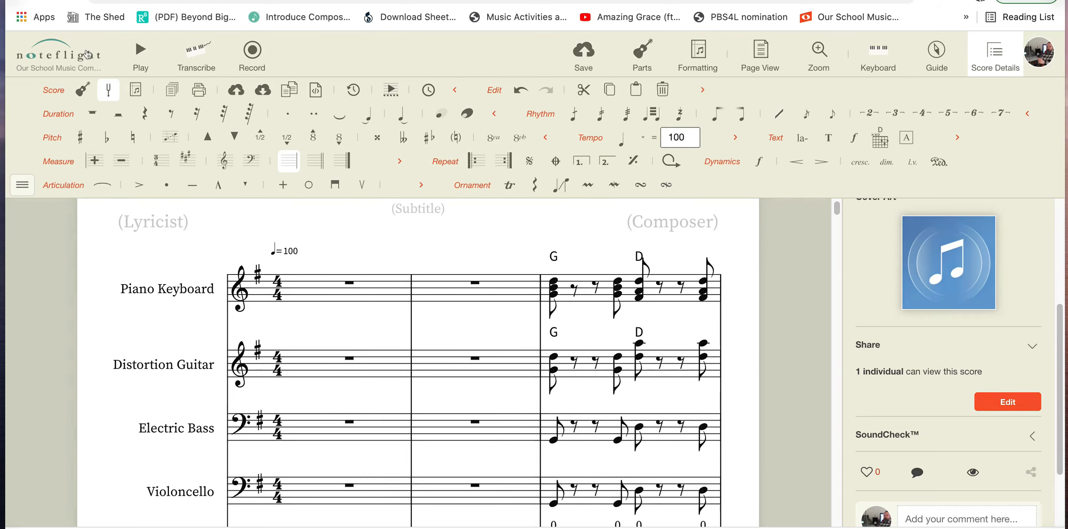
left_click(89, 55)
left_click(104, 110)
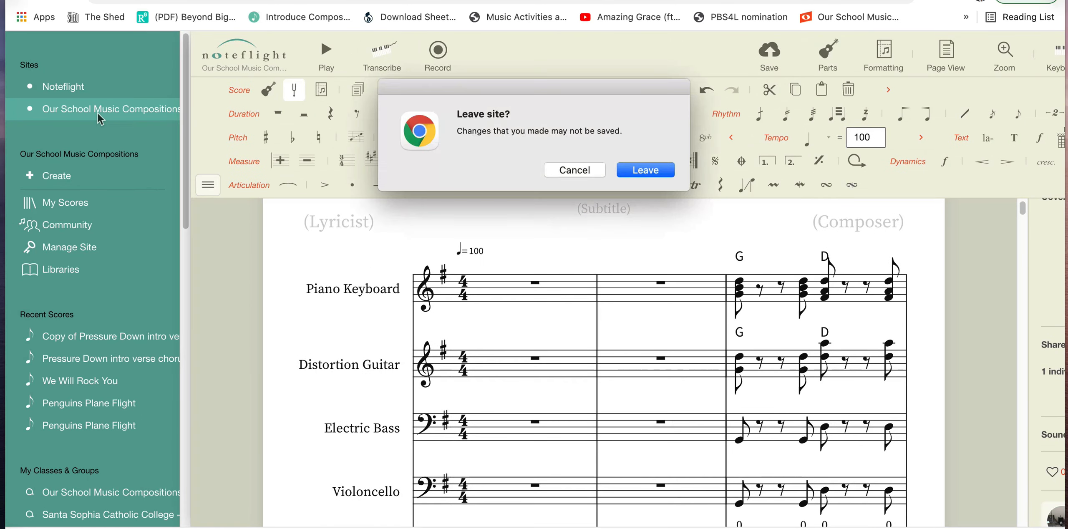
left_click(574, 170)
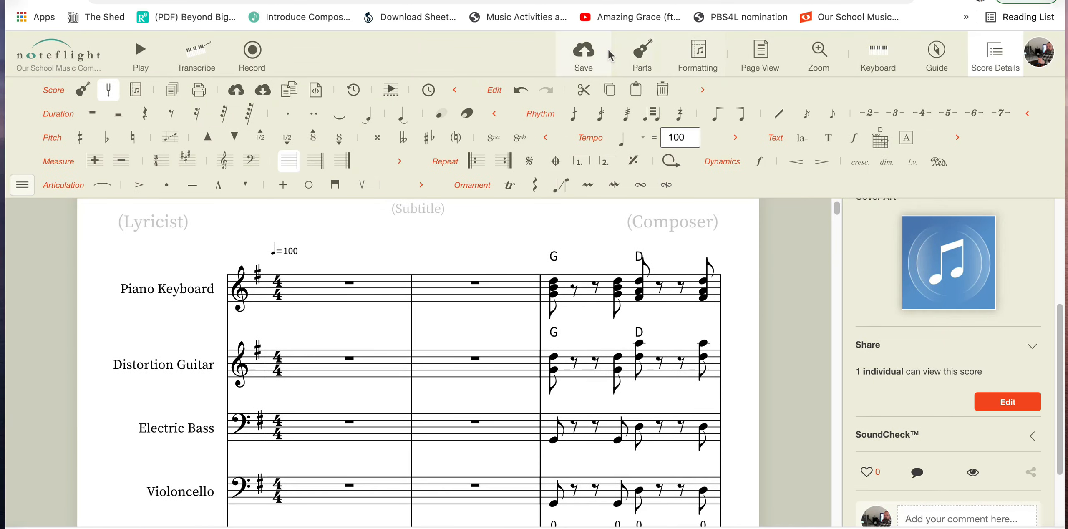
left_click(594, 53)
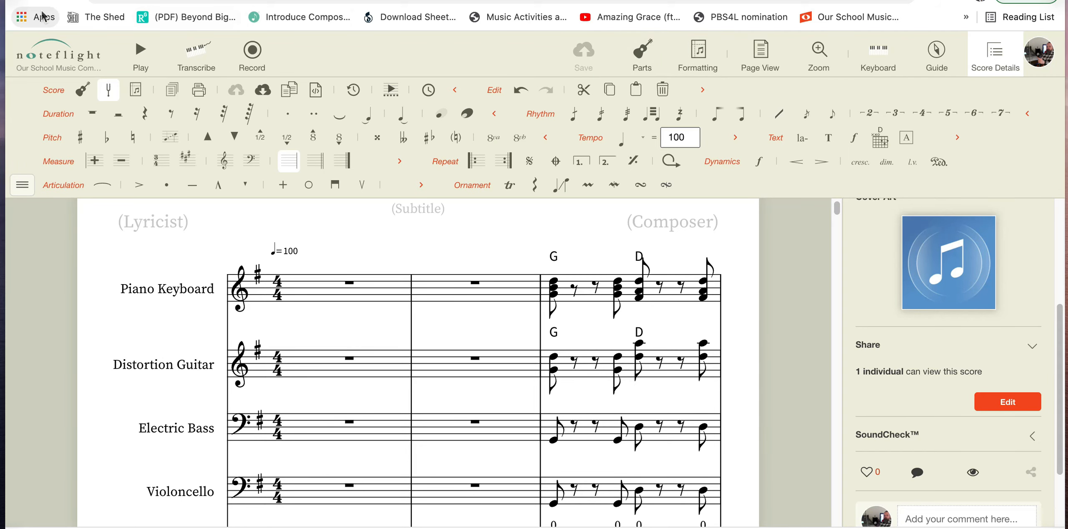
Go to the Our School Music Compositions site and open the Pressure Down Intro Verse Chorus Guide Tracks score.
left_click(41, 45)
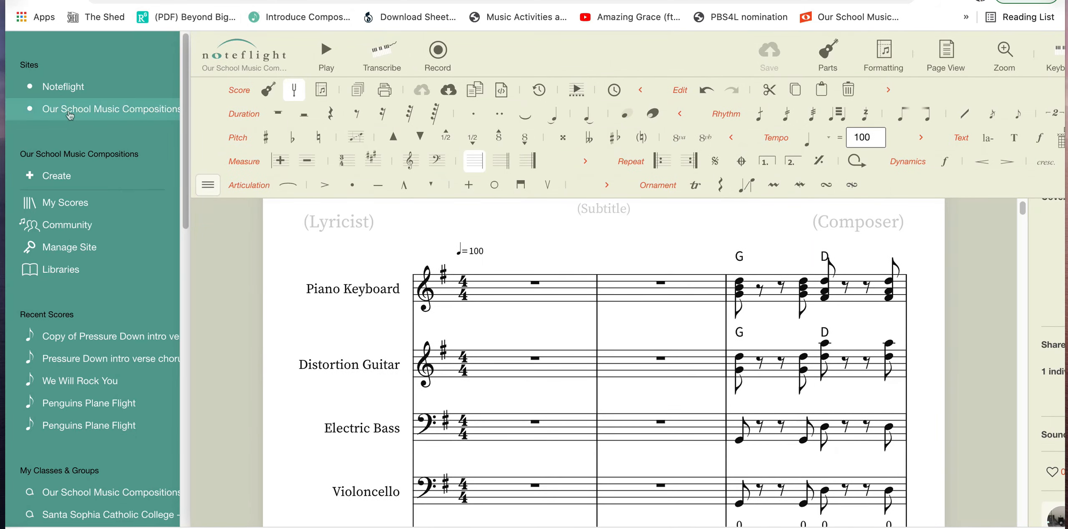
left_click(72, 118)
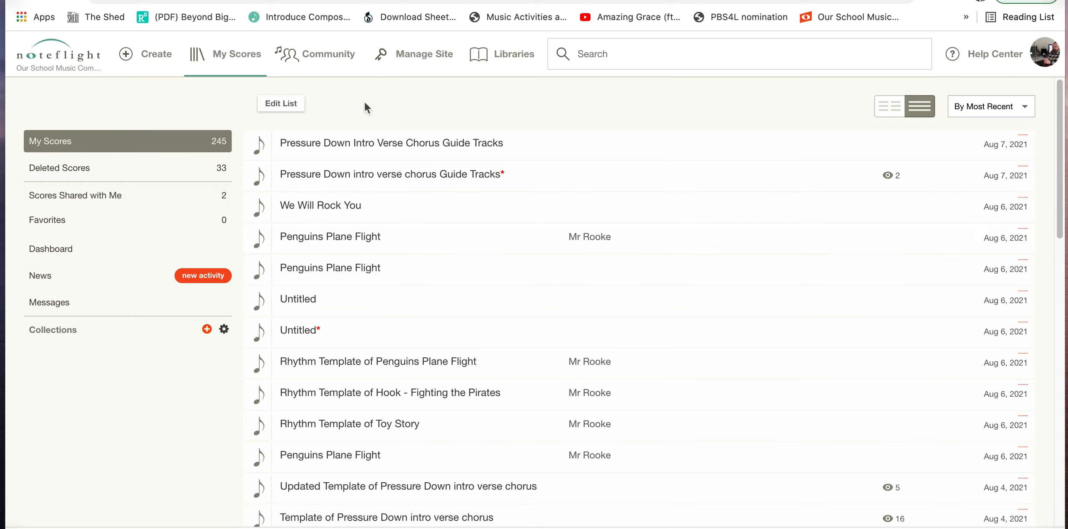
left_click(374, 141)
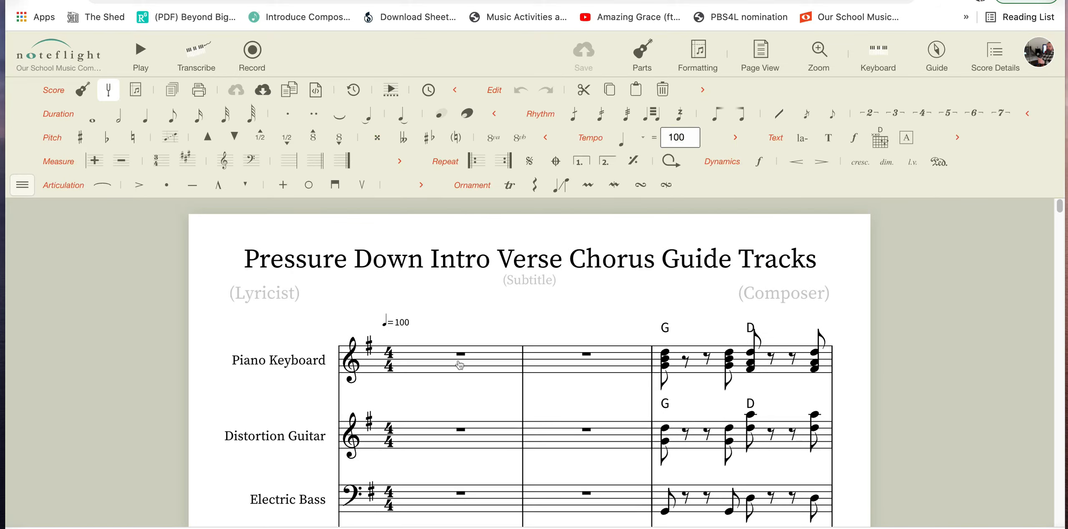
Change the Electric Bass part's instrument to Electric Bass (Tab).
scroll(473, 378, "down", 2)
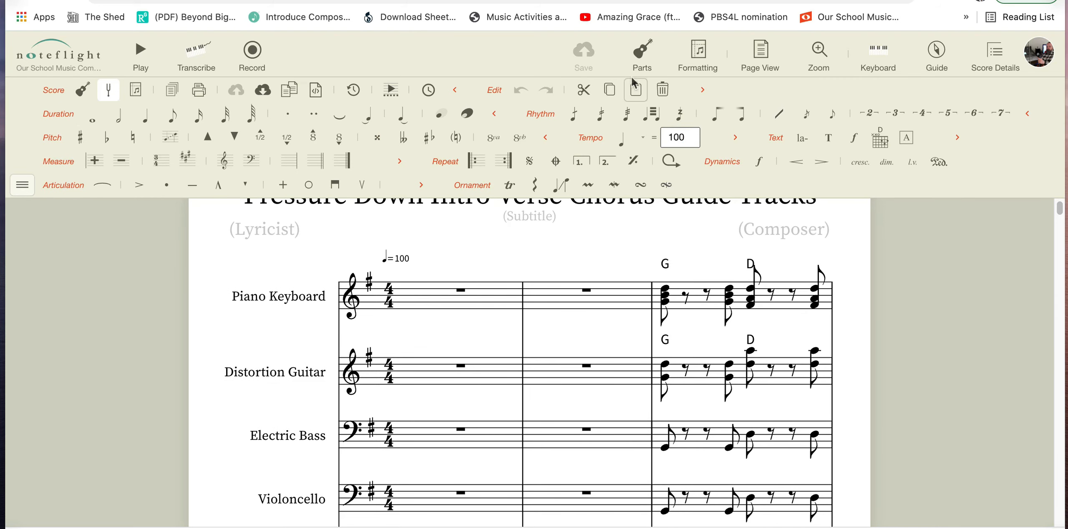
left_click(636, 55)
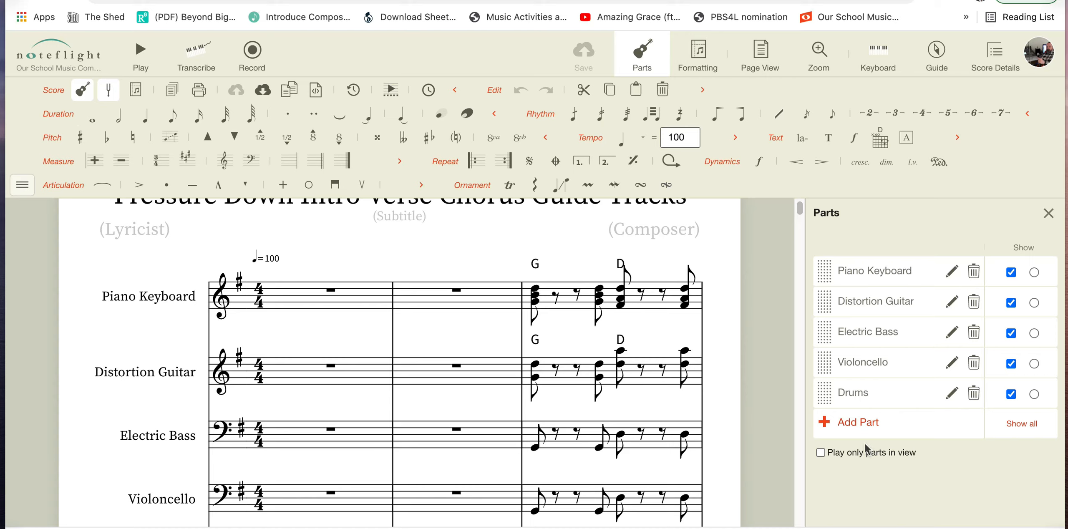
left_click(944, 335)
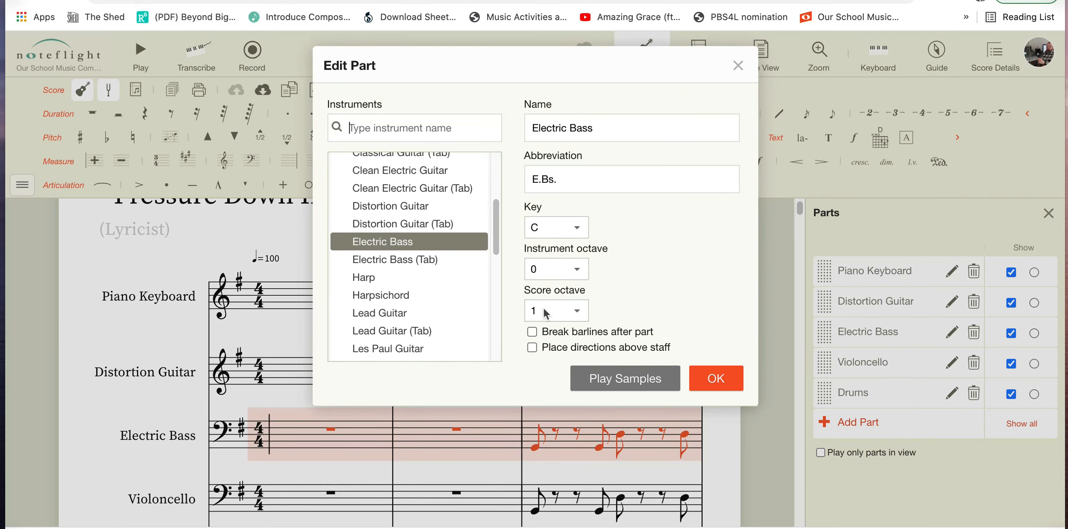
left_click(429, 261)
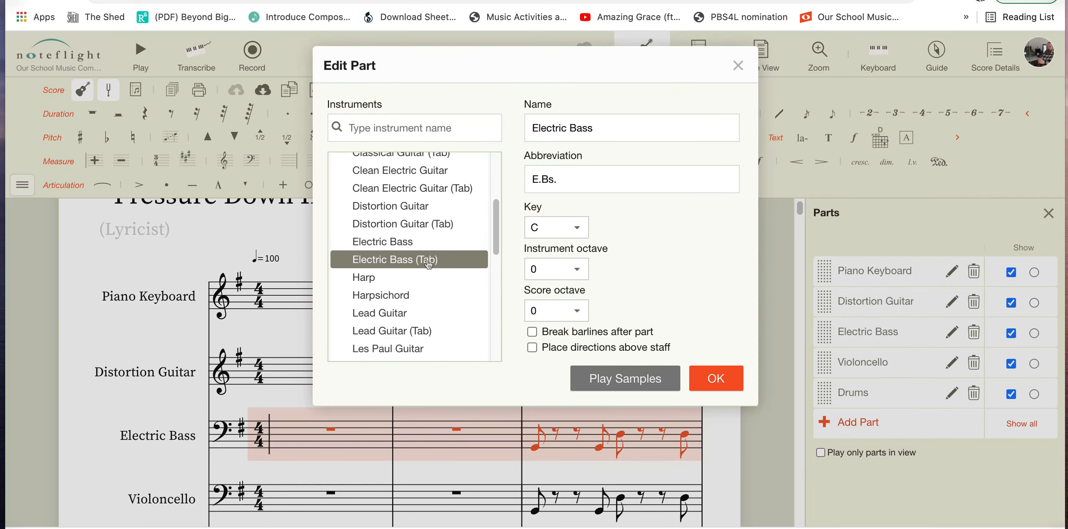
left_click(699, 383)
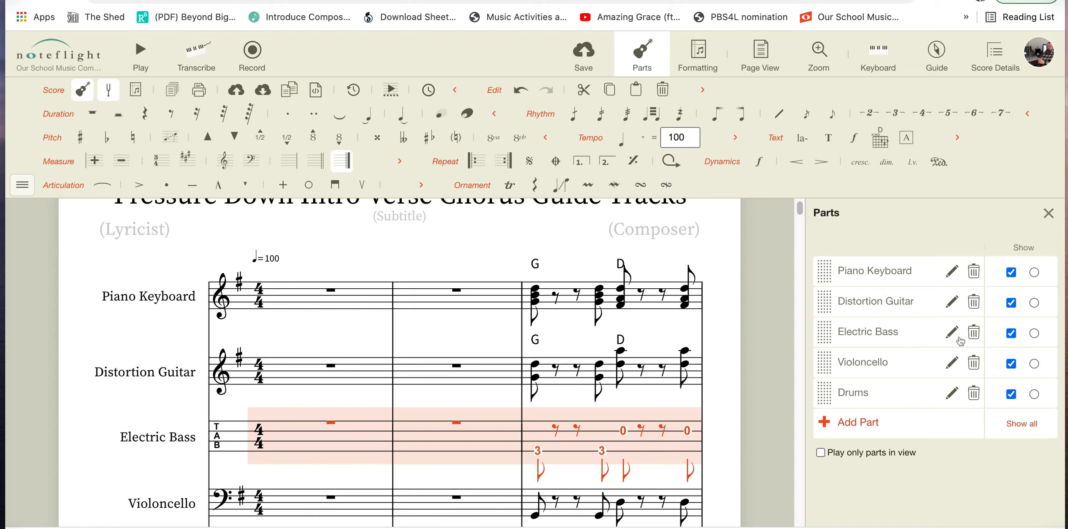
Show only the Electric Bass part and play it from the first measure, pausing after a short listen.
left_click(1033, 334)
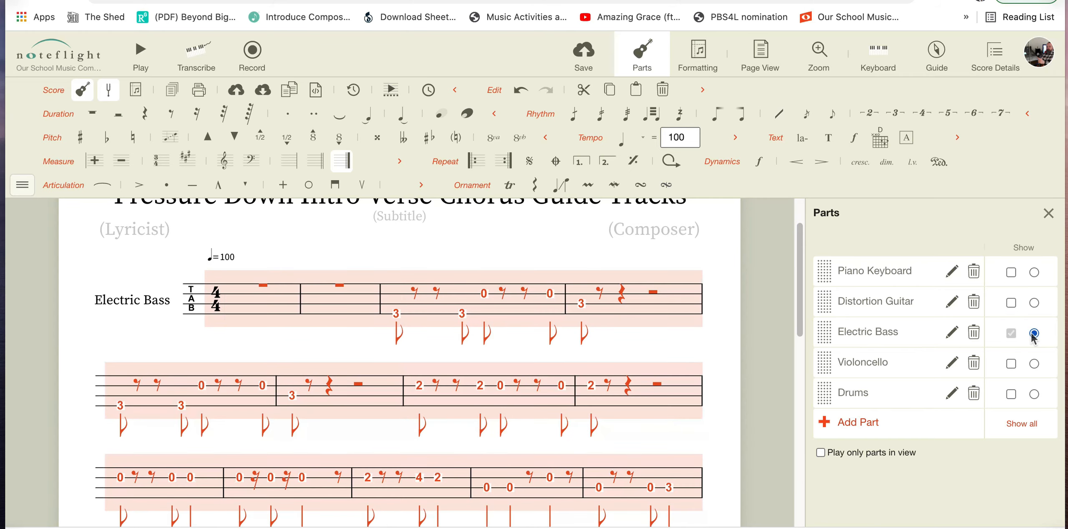
left_click(1048, 214)
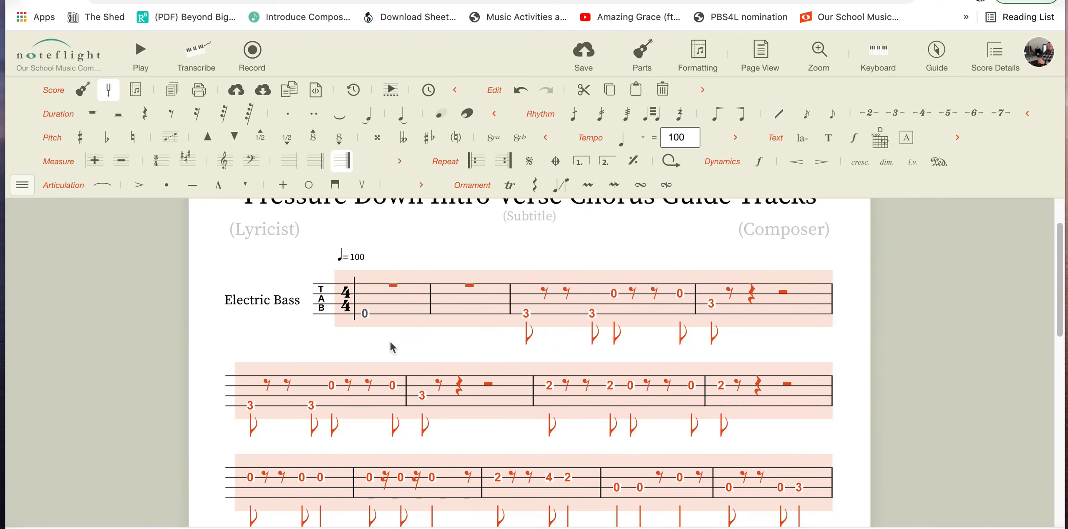
left_click(405, 237)
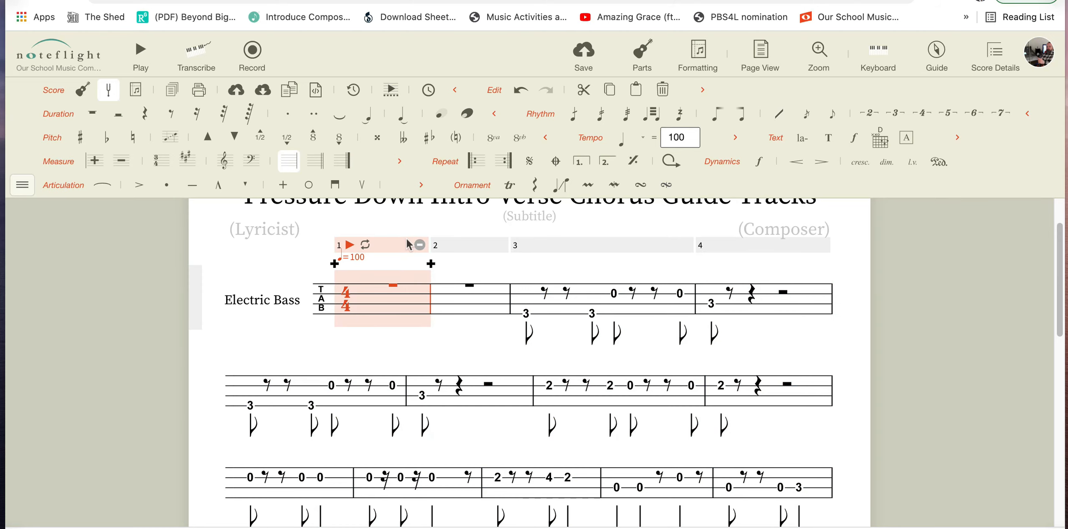
key("space")
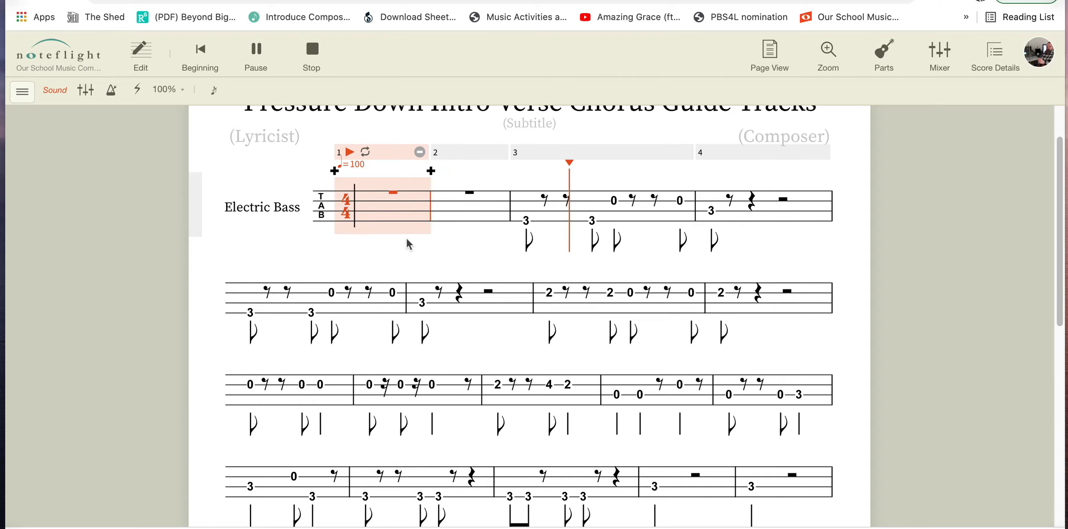
key("space")
Mute Piano Keyboard, Distortion Guitar and Violoncello in the mixer, keeping Electric Bass and Drums audible.
left_click(936, 62)
scroll(978, 400, "down", 2)
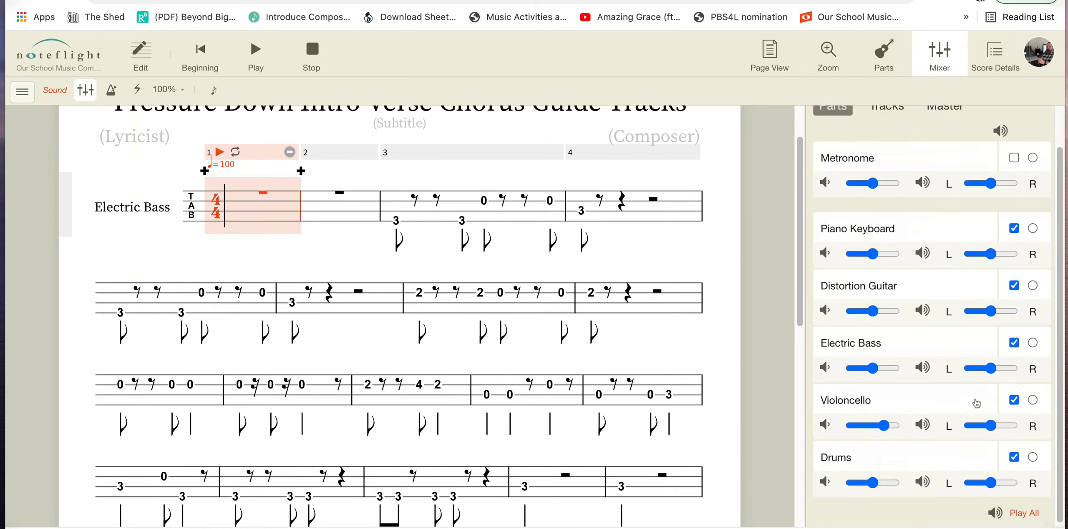
left_click(1014, 398)
left_click(1014, 283)
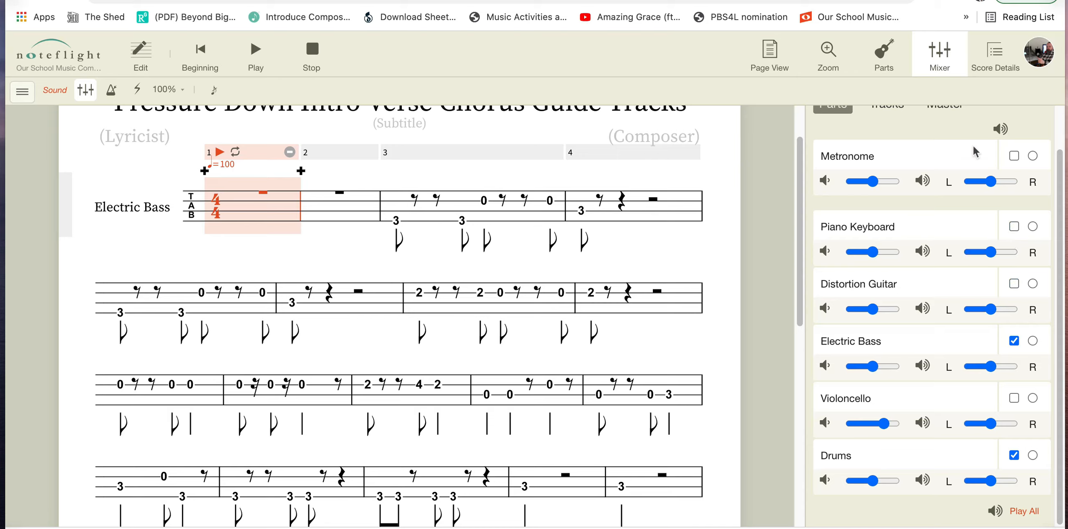
scroll(1040, 129, "up", 2)
left_click(1036, 122)
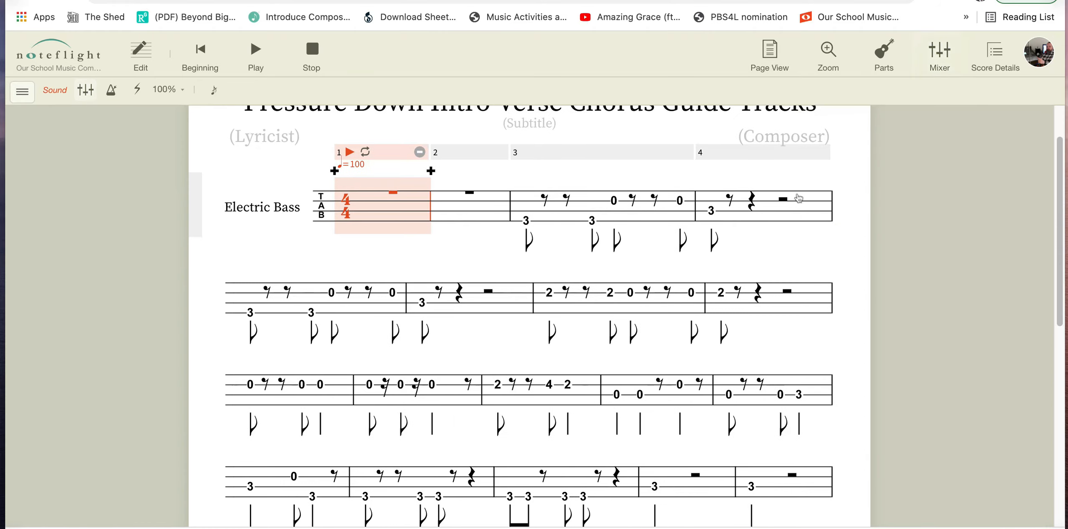
Play back the bass tablature with the adjusted mix, stop it and return to editing mode.
key("space")
key("space")
left_click(382, 218)
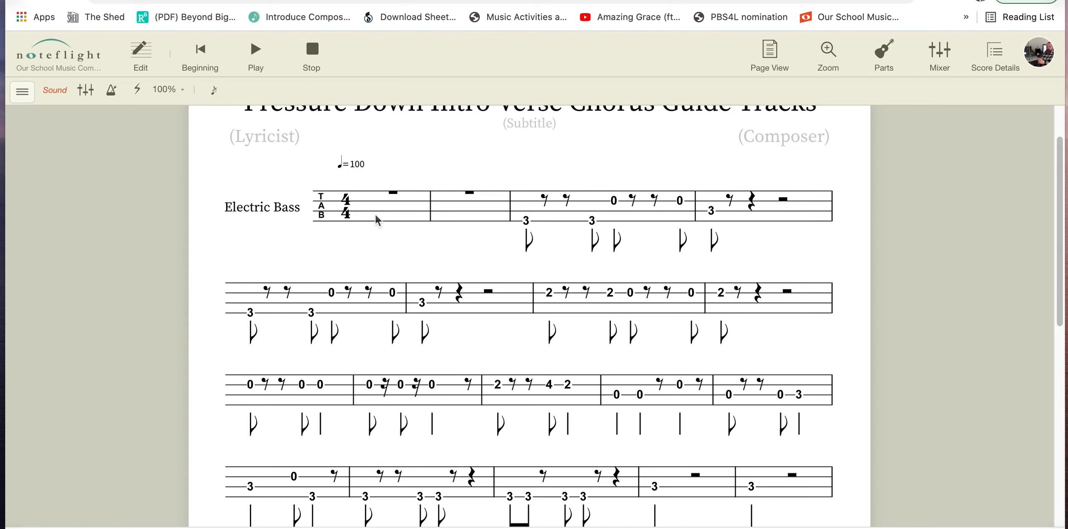
left_click(382, 219)
left_click(154, 62)
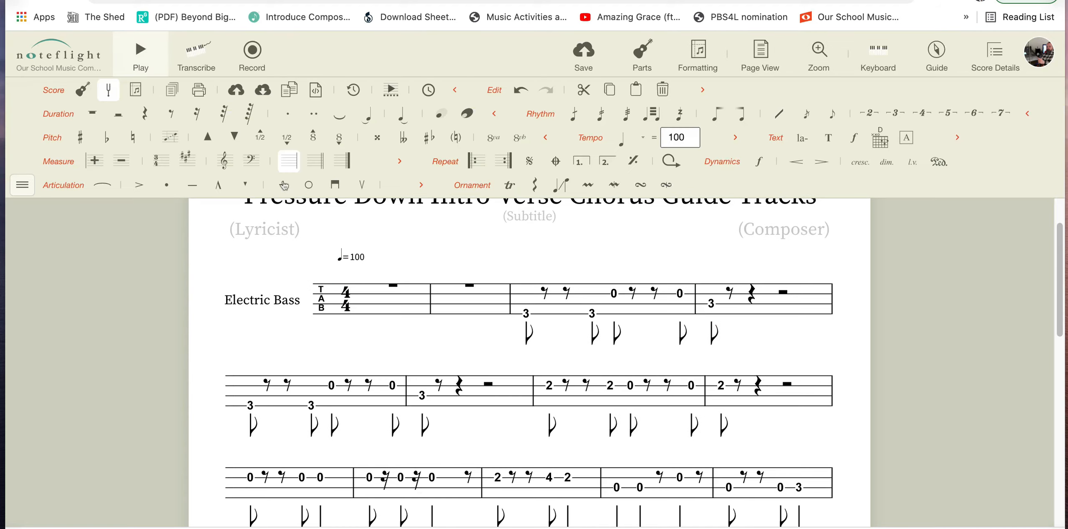
Select the entire bass part from the first measure and set the tempo to 70.
left_click(370, 300)
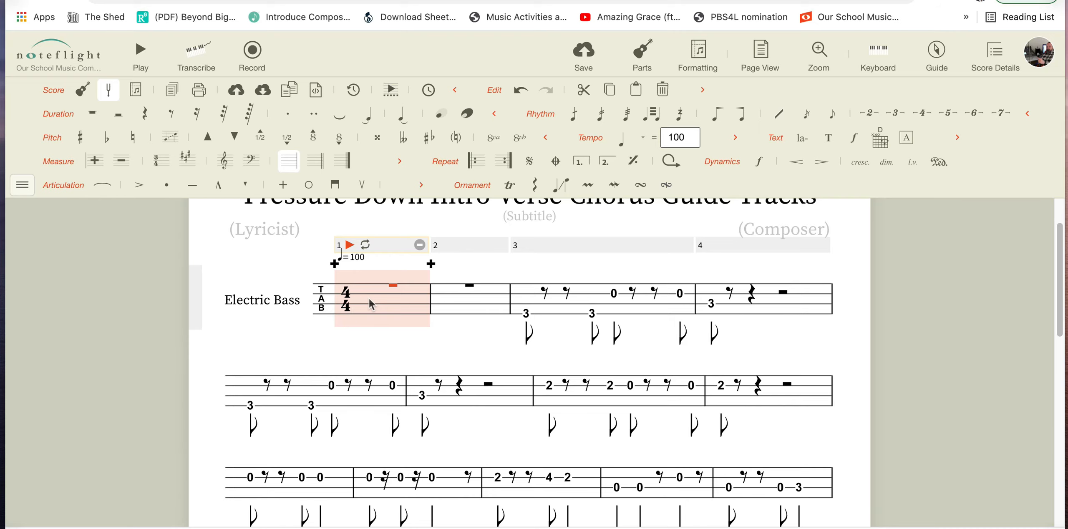
key("super+a")
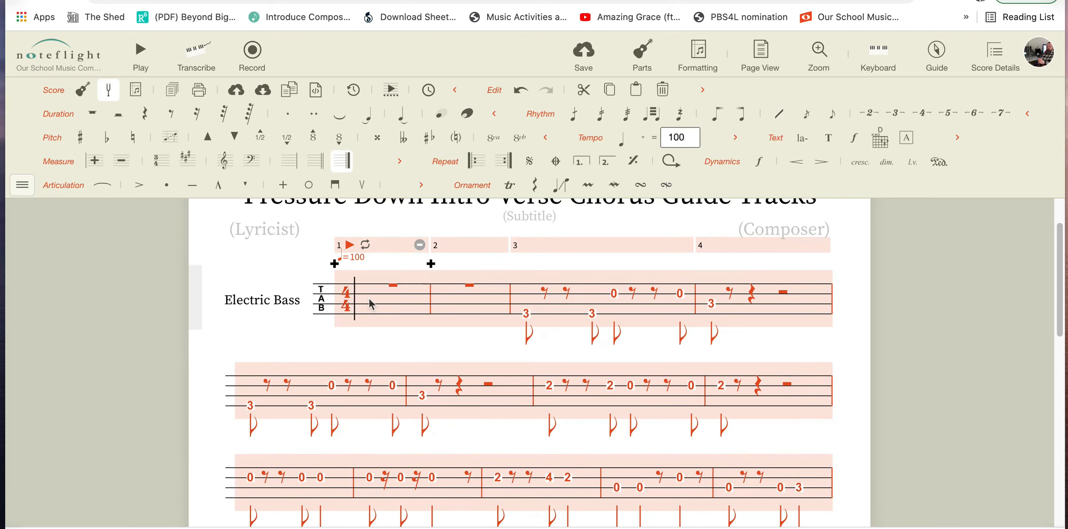
scroll(369, 304, "up", 2)
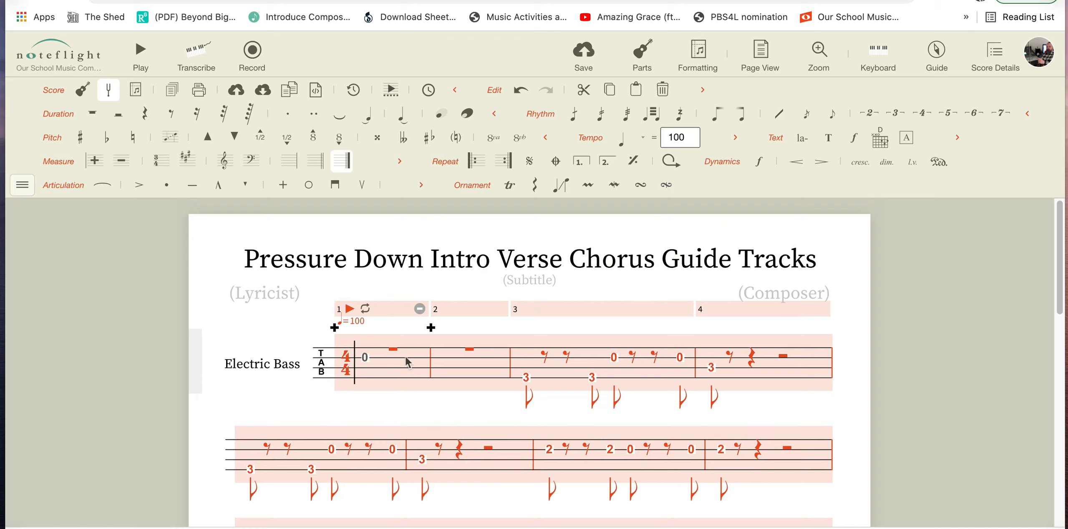
double_click(674, 133)
type("70")
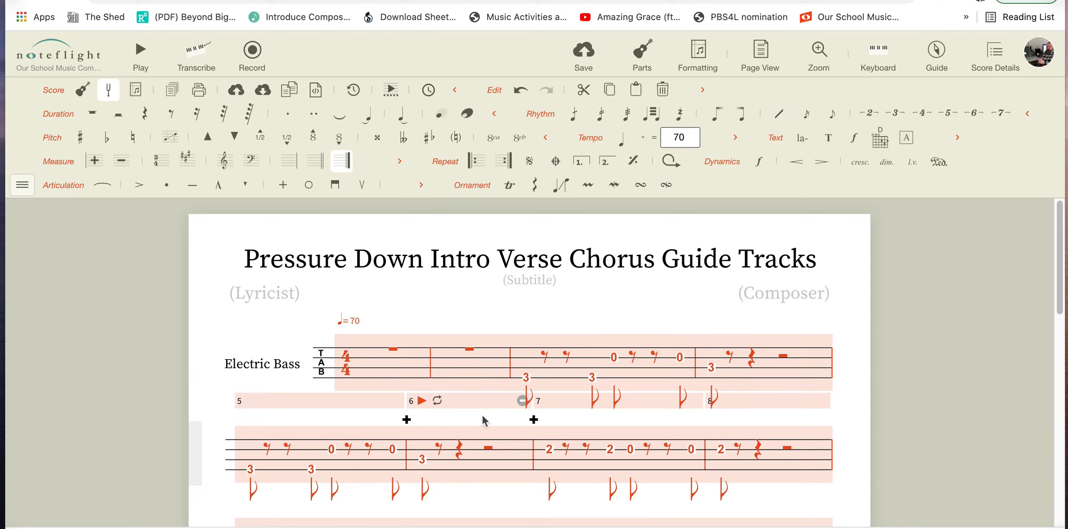
Listen to the bass tablature at the slower tempo, pause playback and return to editing mode.
key("space")
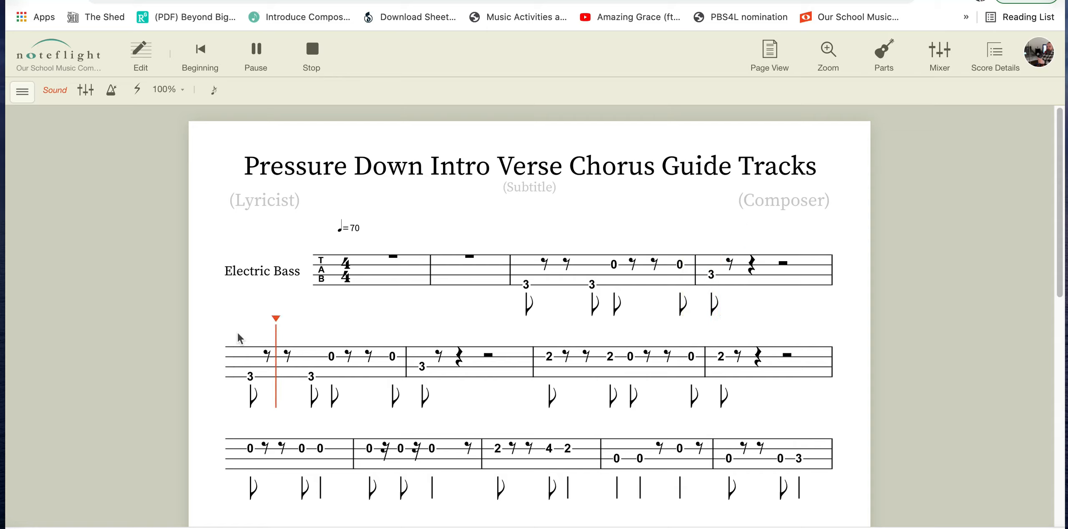
key("space")
left_click(141, 52)
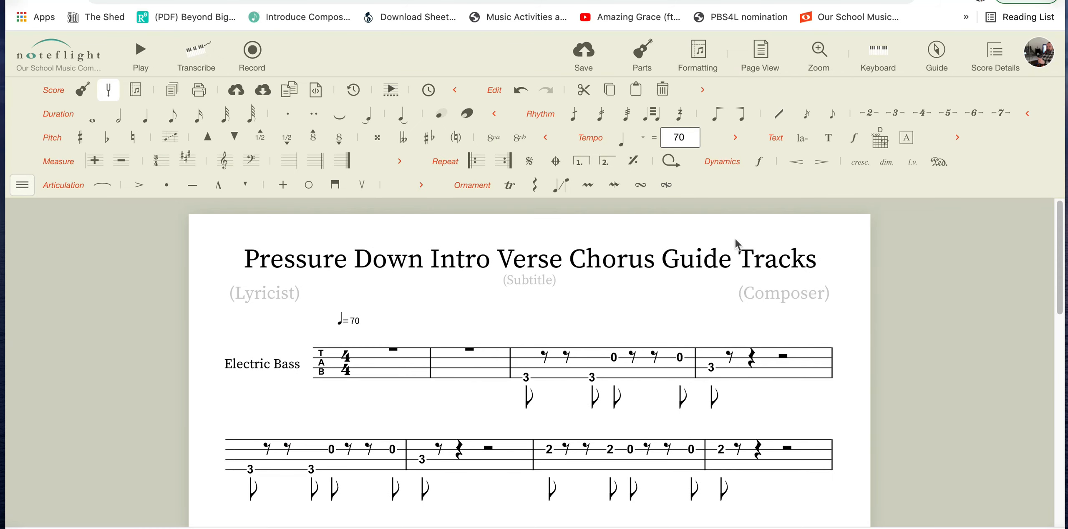
Show all parts again, and isolate the Violoncello part so only it is displayed.
left_click(645, 57)
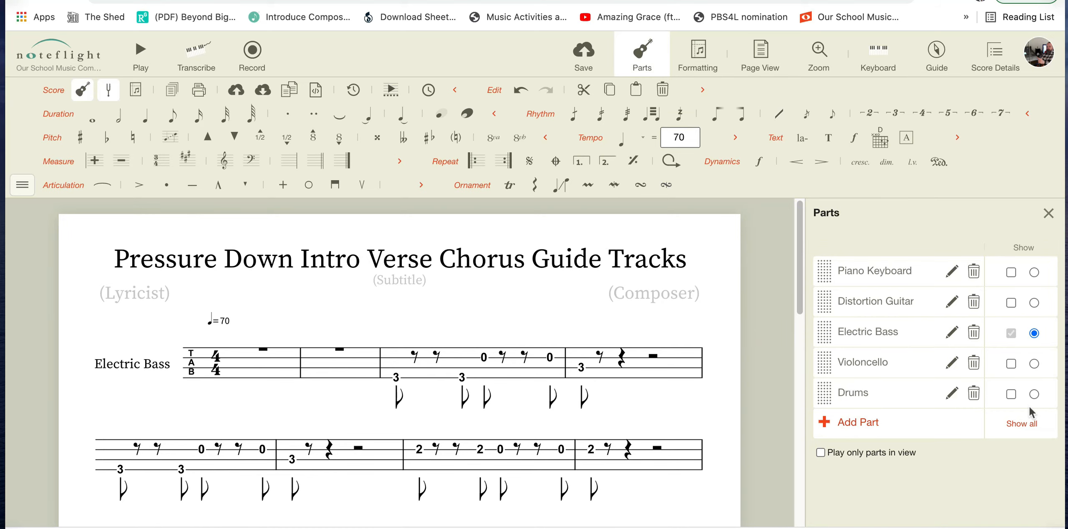
left_click(1025, 423)
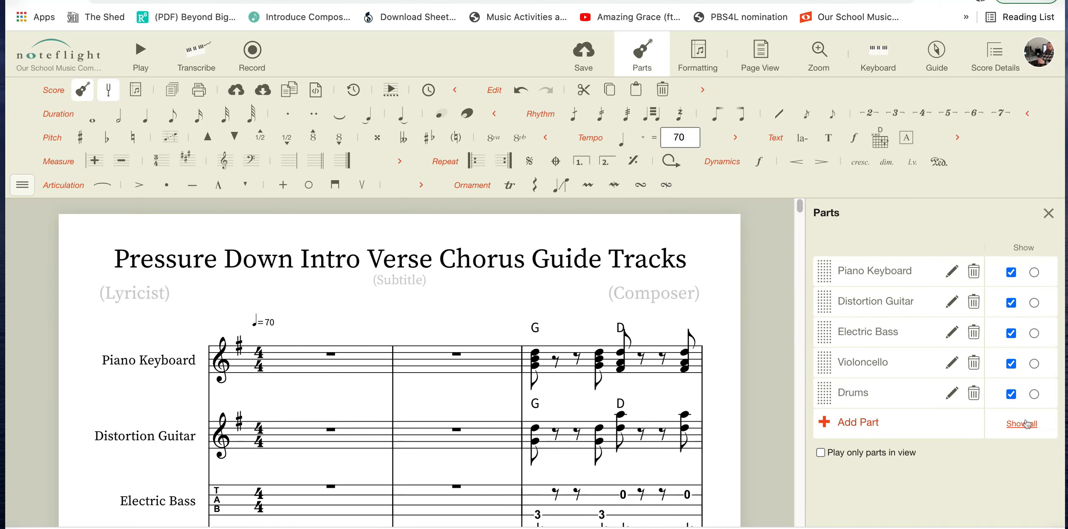
left_click(1034, 364)
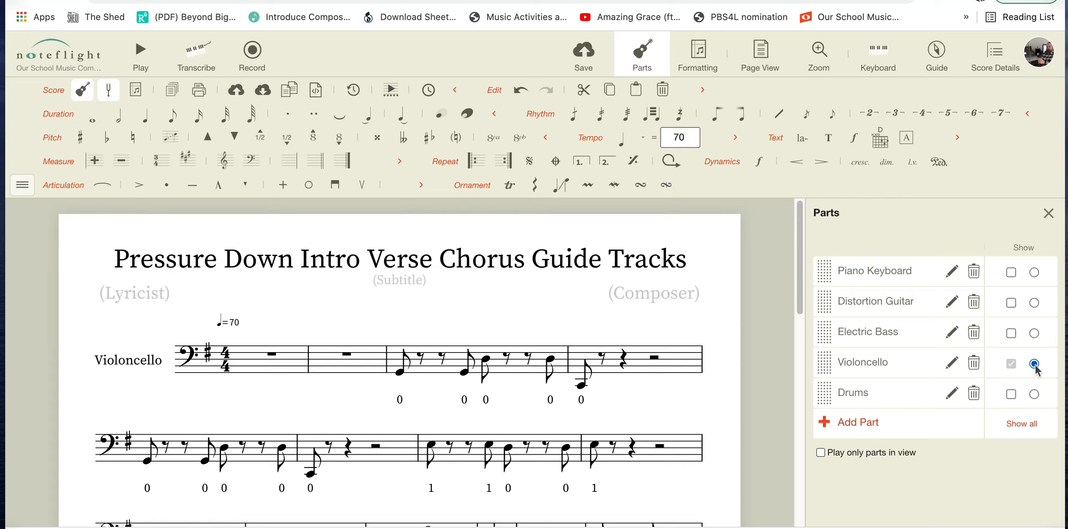
left_click(1048, 214)
Place the playback start at the cello's first measure and mute Electric Bass in the mixer.
left_click(377, 373)
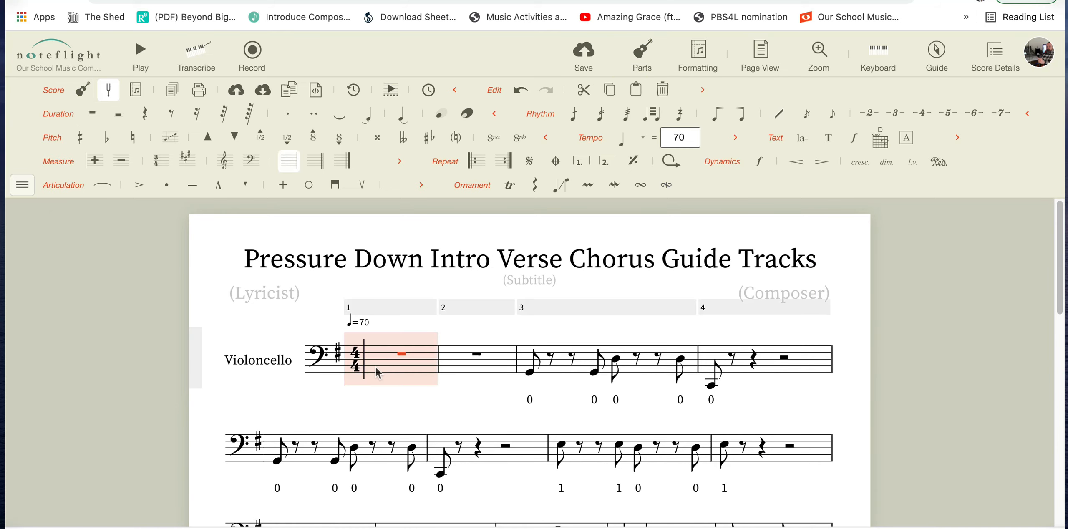
key("space")
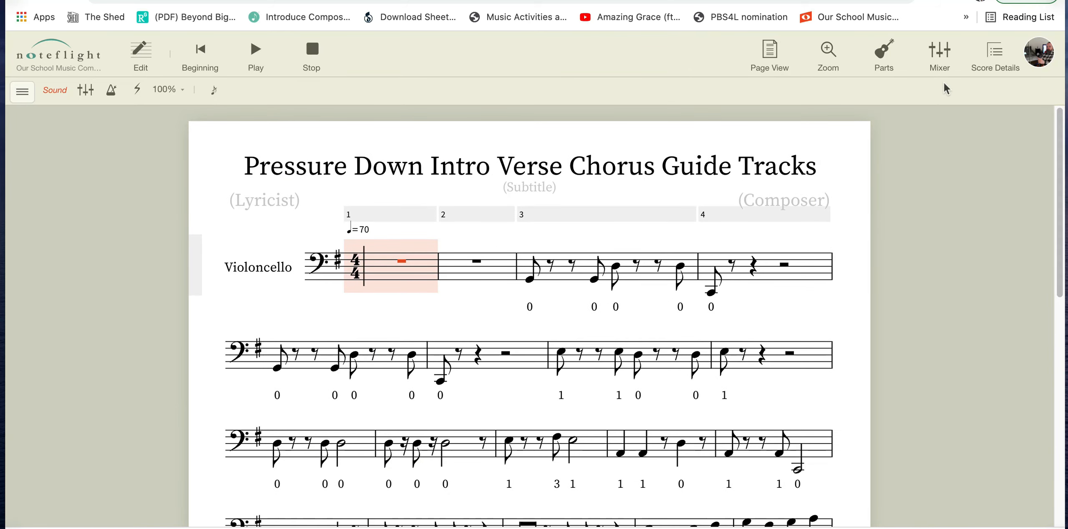
left_click(938, 66)
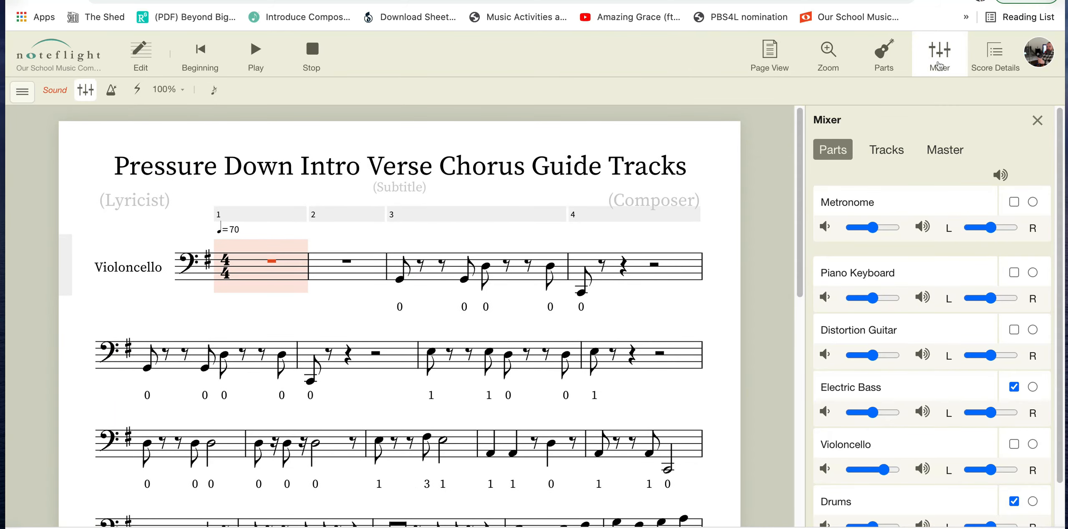
left_click(1014, 387)
left_click(1036, 122)
Play the score from the cello's first measure, pause it and return to editing mode.
key("space")
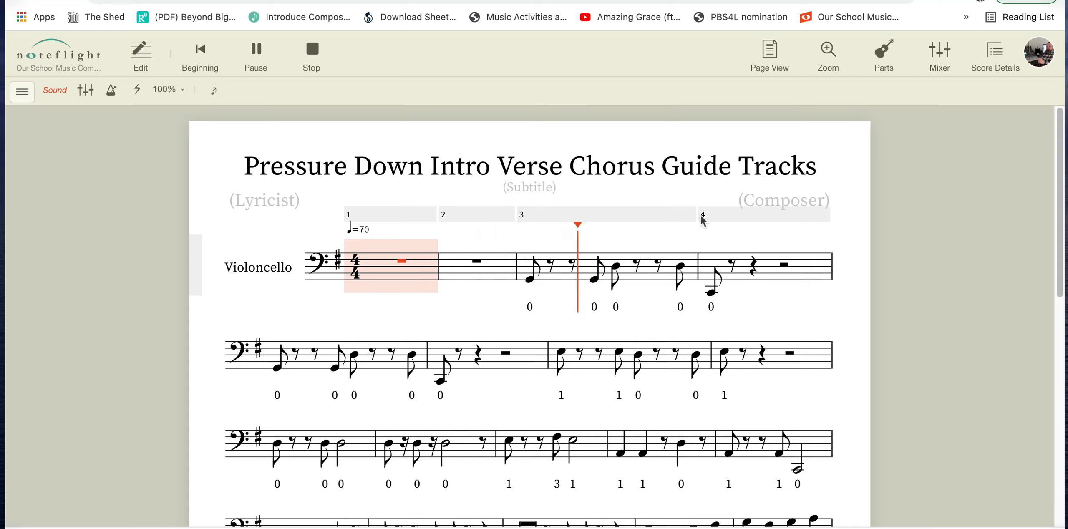
key("space")
left_click(142, 71)
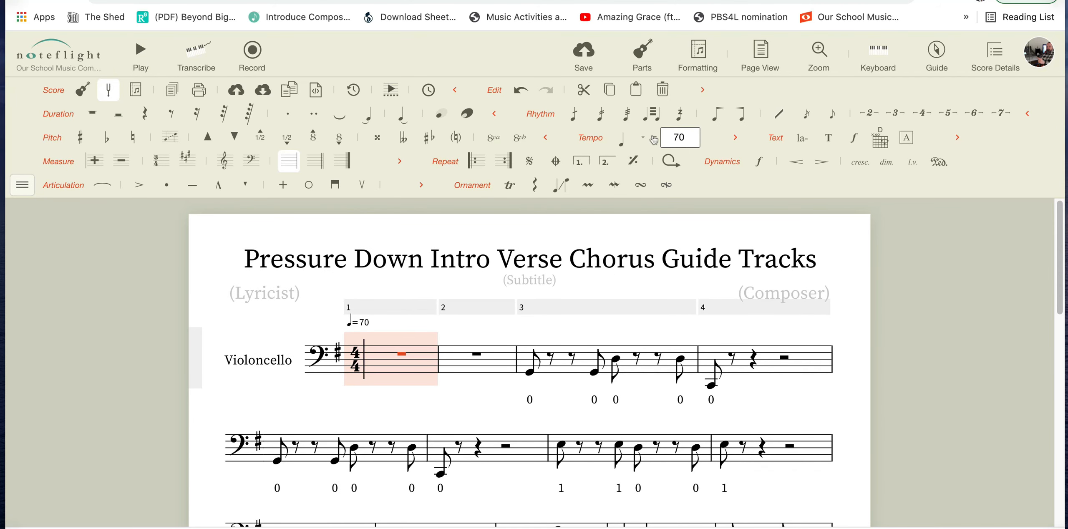
Select the entire cello part, set the tempo to 113 and reselect its first measure.
key("super+a")
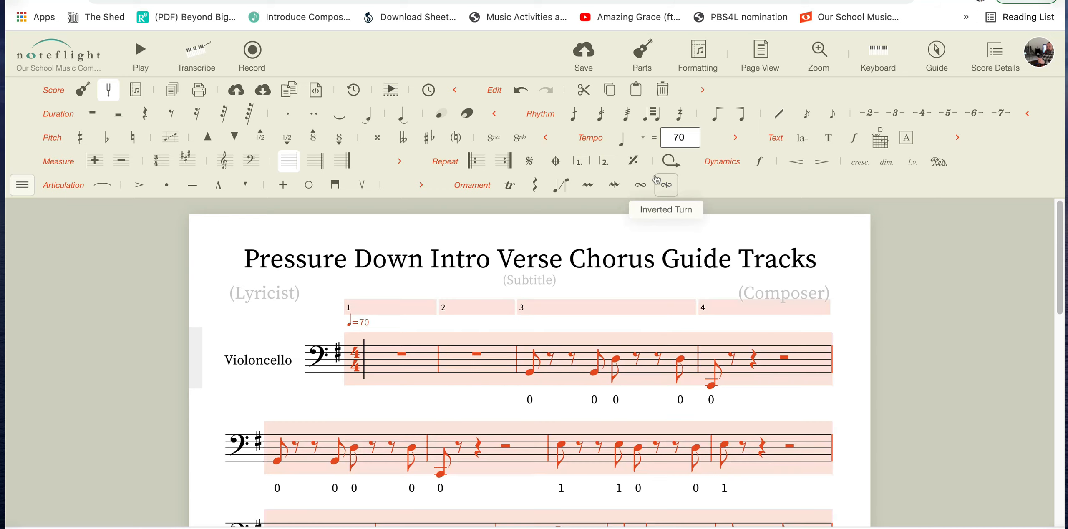
double_click(679, 137)
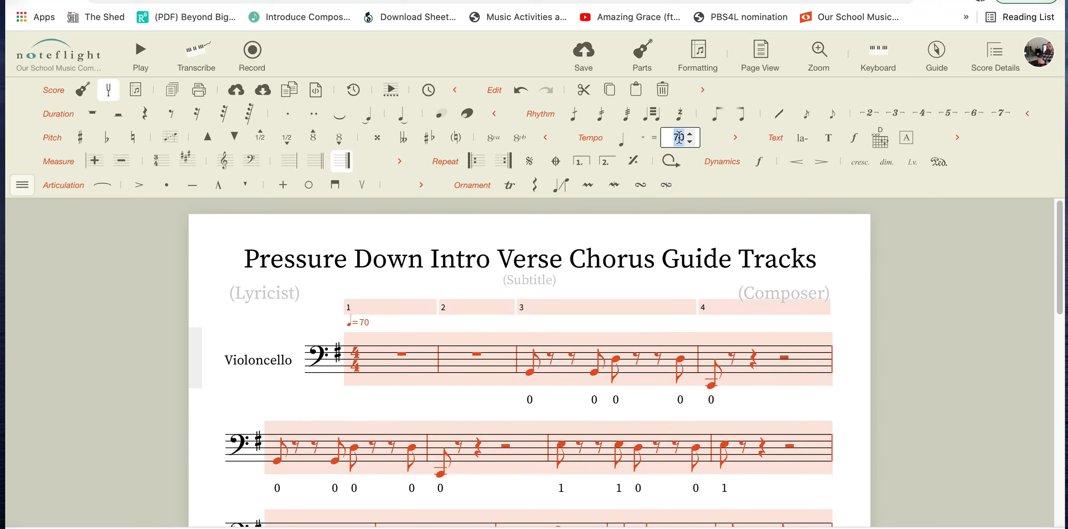
type("113")
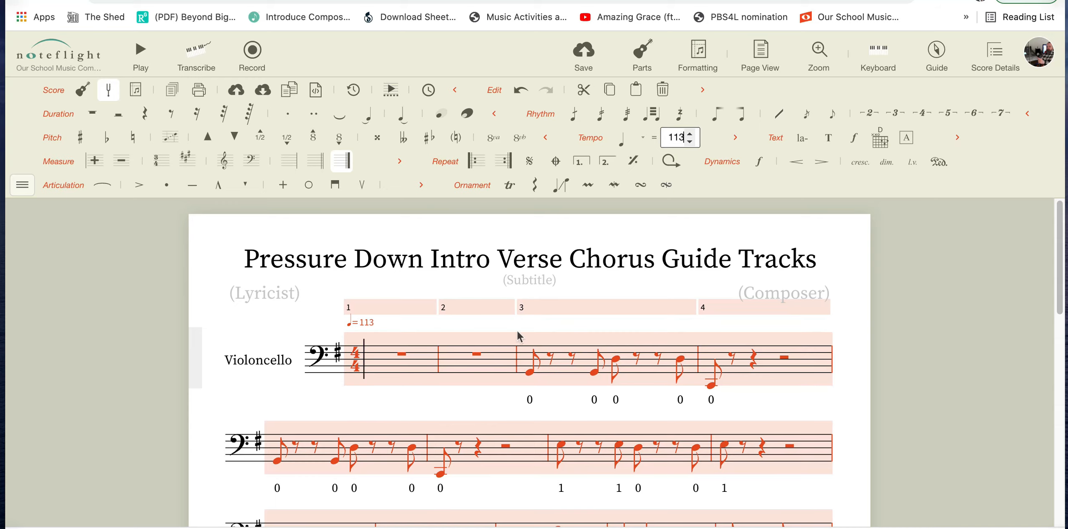
left_click(374, 361)
Check the changed tempo with a brief playback, pause it and return to editing mode.
key("space")
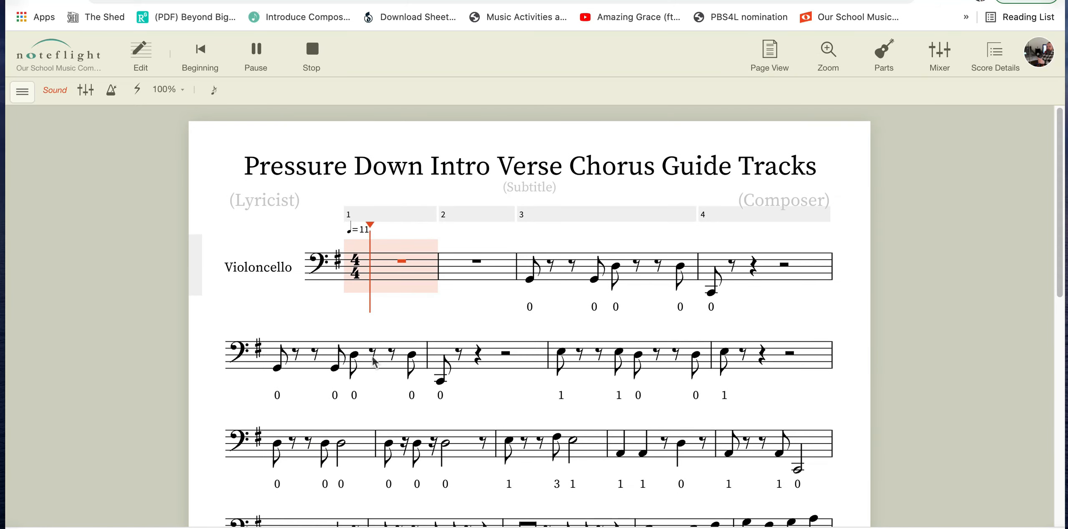
key("space")
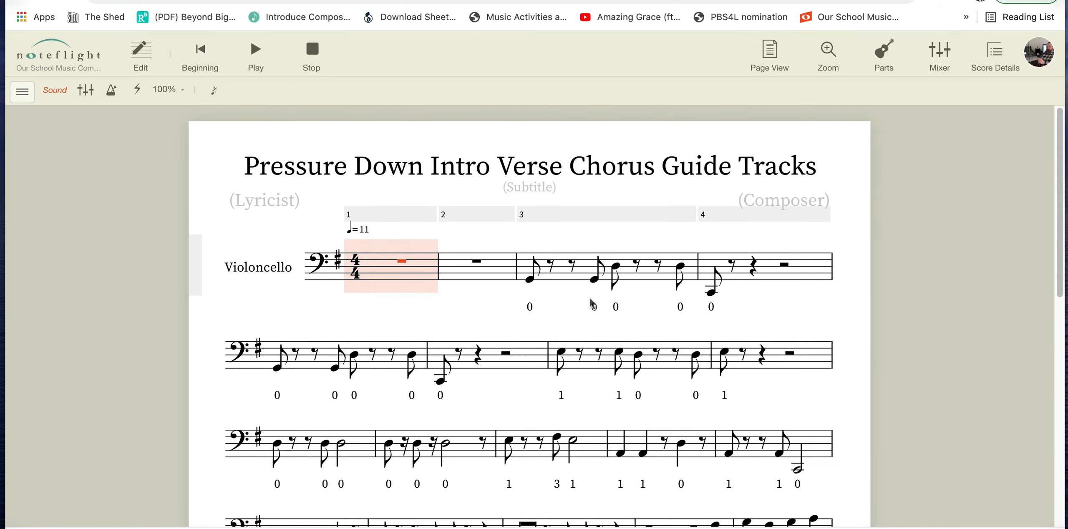
left_click(162, 55)
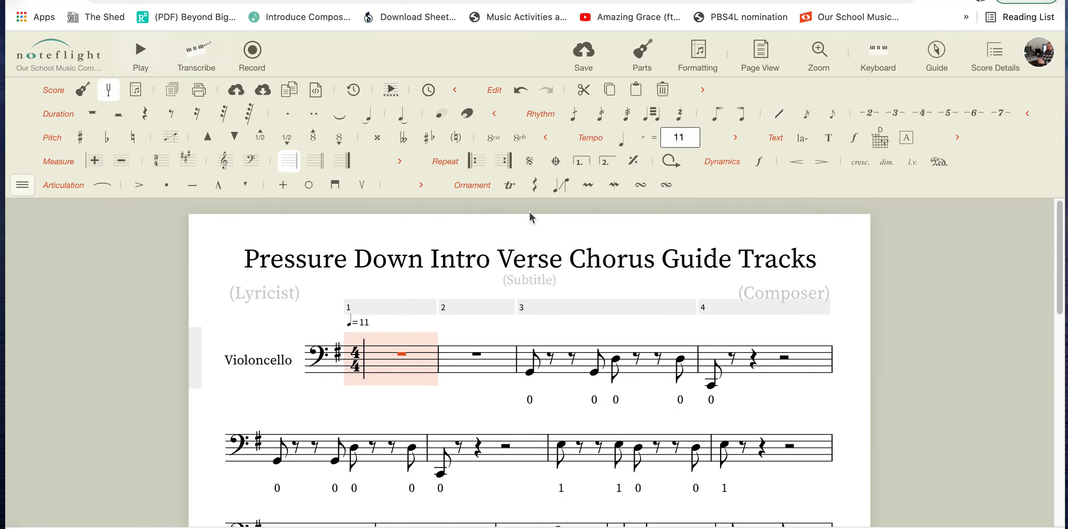
Set the tempo at the cello's first measure to 113 and delete the extra tempo marking above measure 2.
double_click(678, 138)
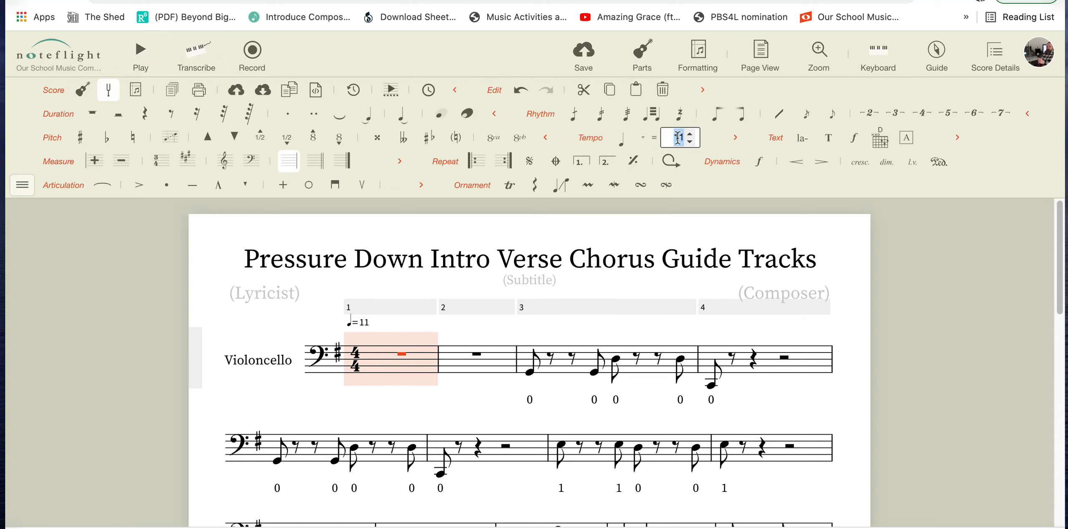
type("113")
left_click(502, 417)
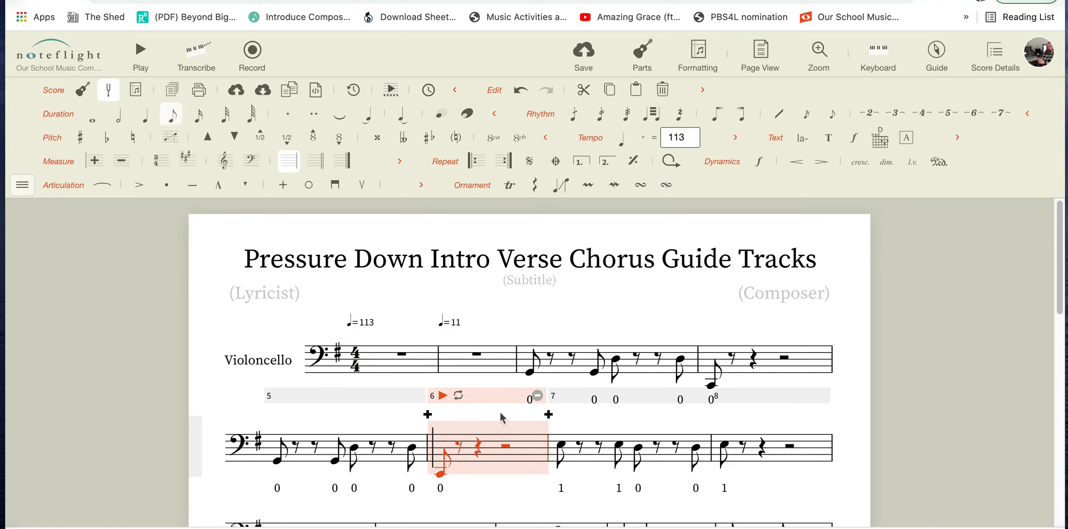
left_click(459, 323)
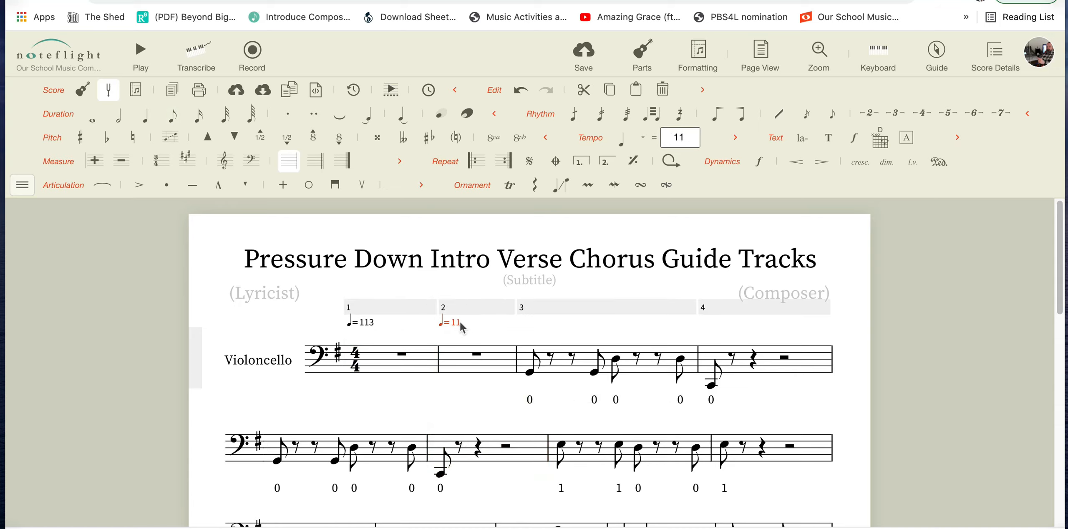
key("BackSpace")
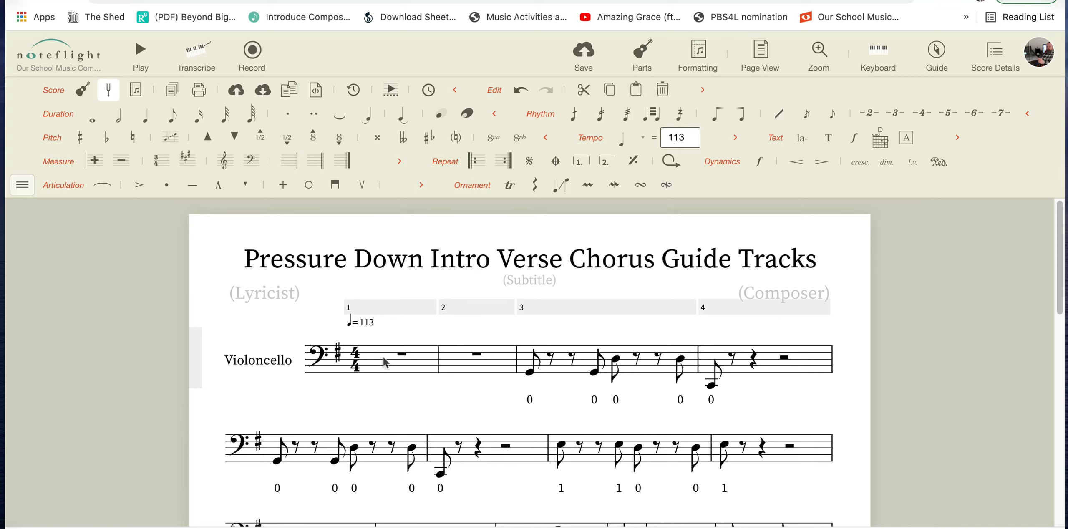
Play the cello part from its first measure to check the corrected tempo and pause the playback.
left_click(385, 363)
key("space")
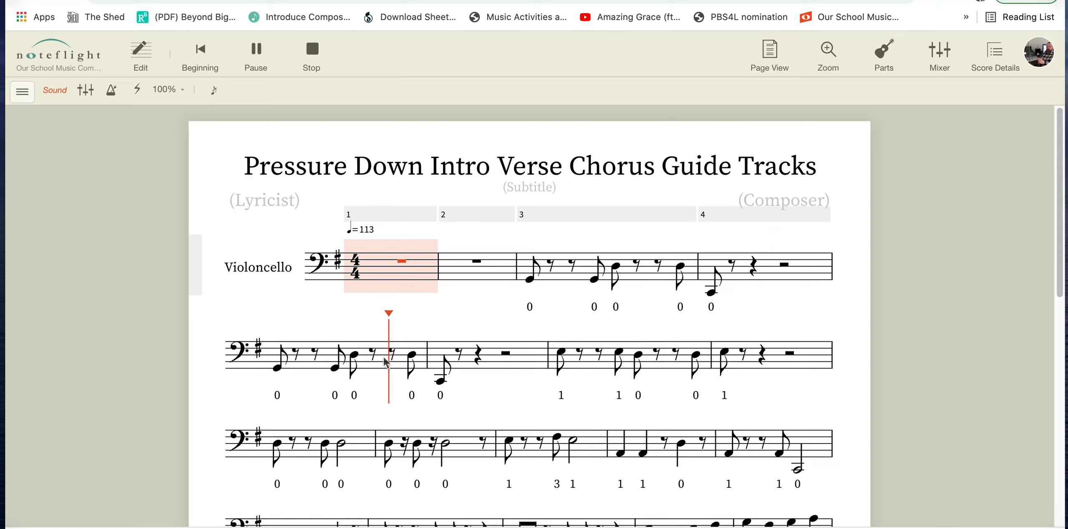
key("space")
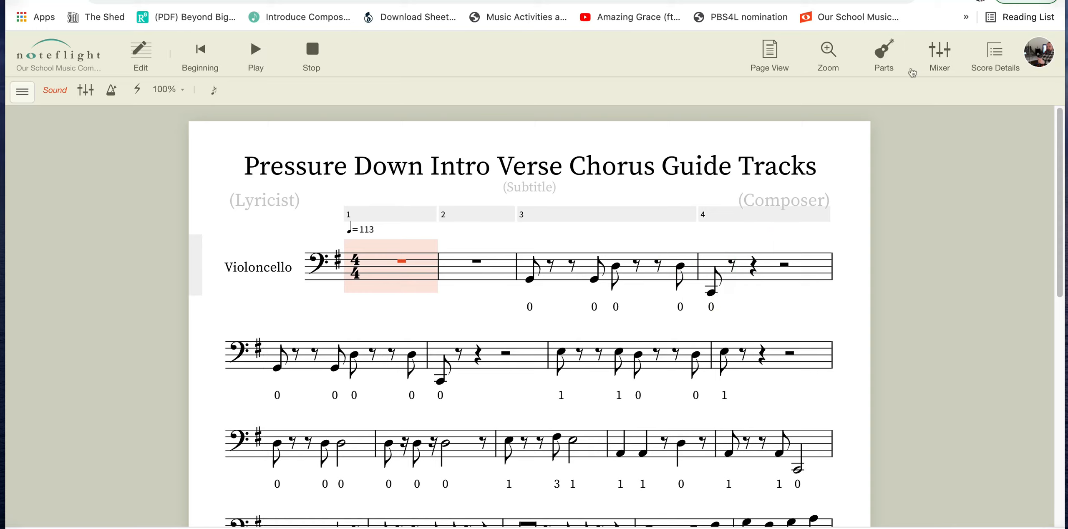
Show all instrument parts in the score again and close the parts settings.
left_click(883, 61)
left_click(1025, 329)
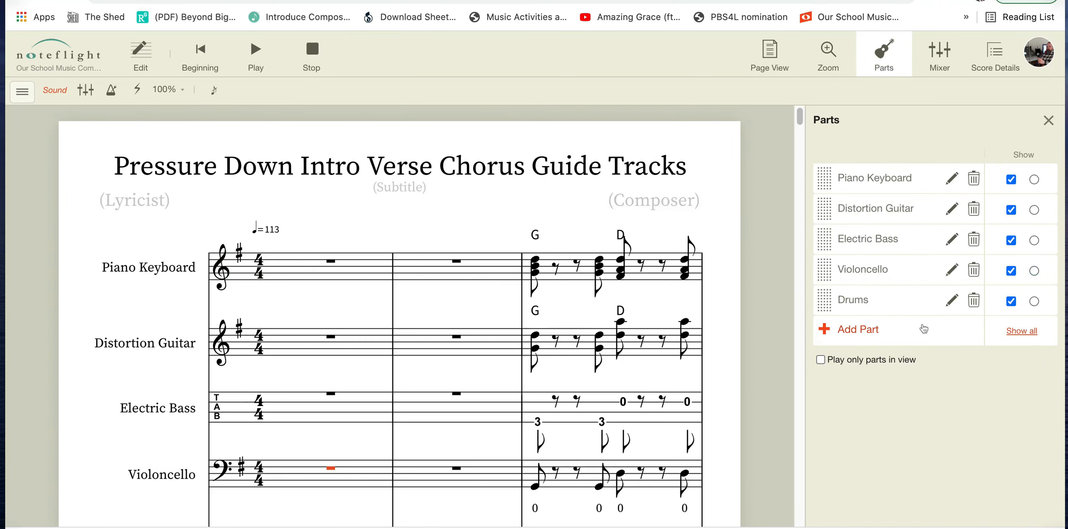
left_click(1049, 120)
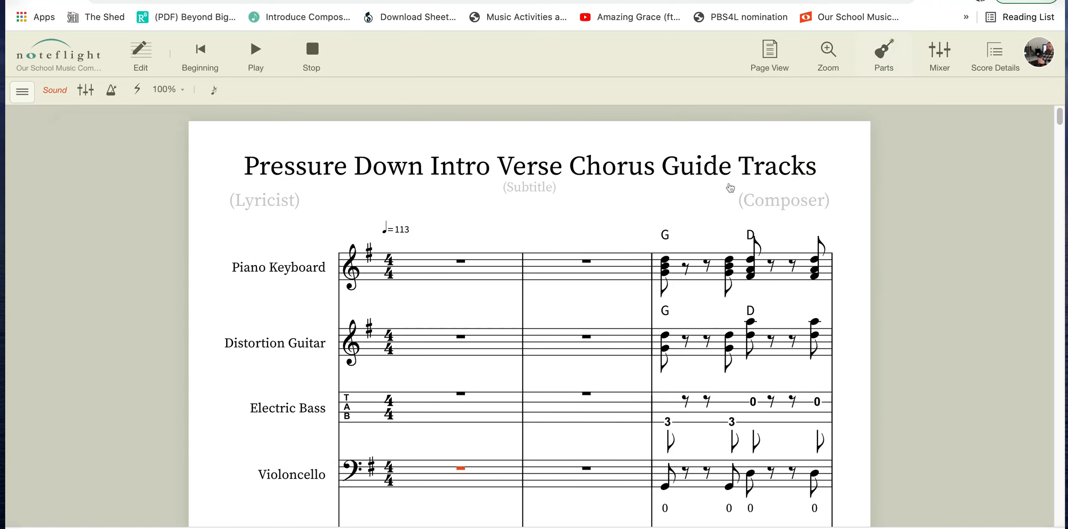